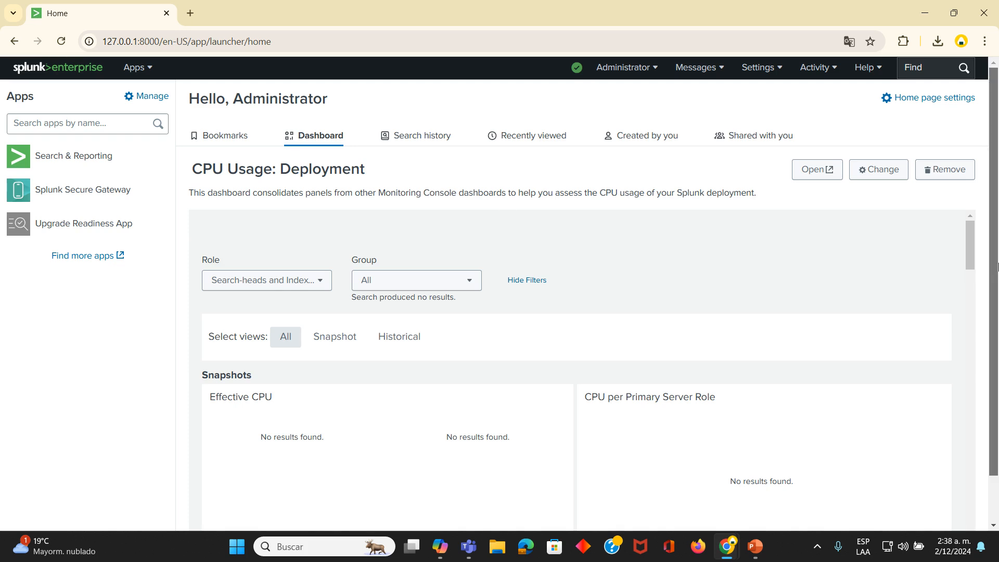
- Look through the CPU Usage: Deployment dashboard's panels, from the snapshots down to the median CPU usage charts
scroll(996, 267, "down", 1)
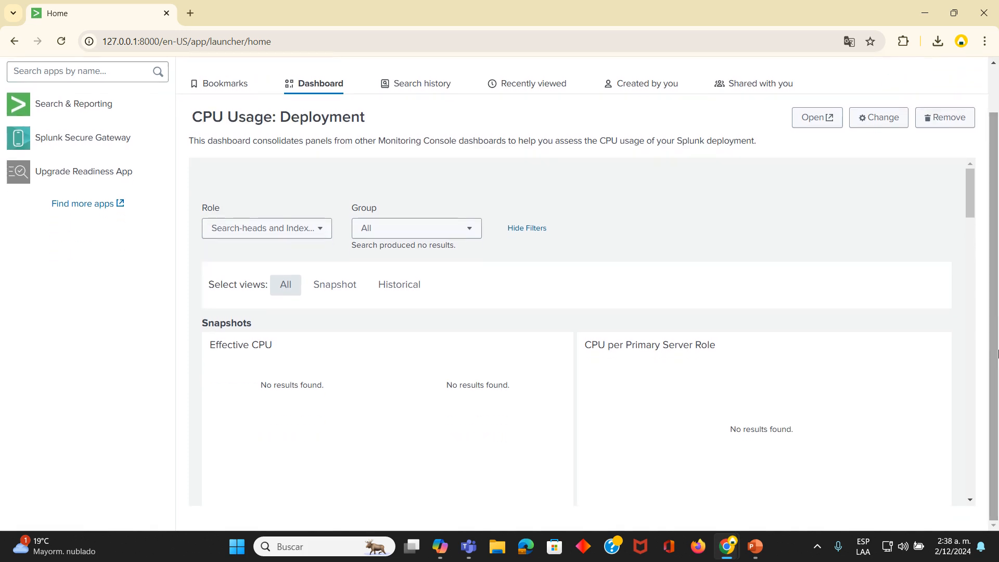
left_click_drag(970, 203, 993, 171)
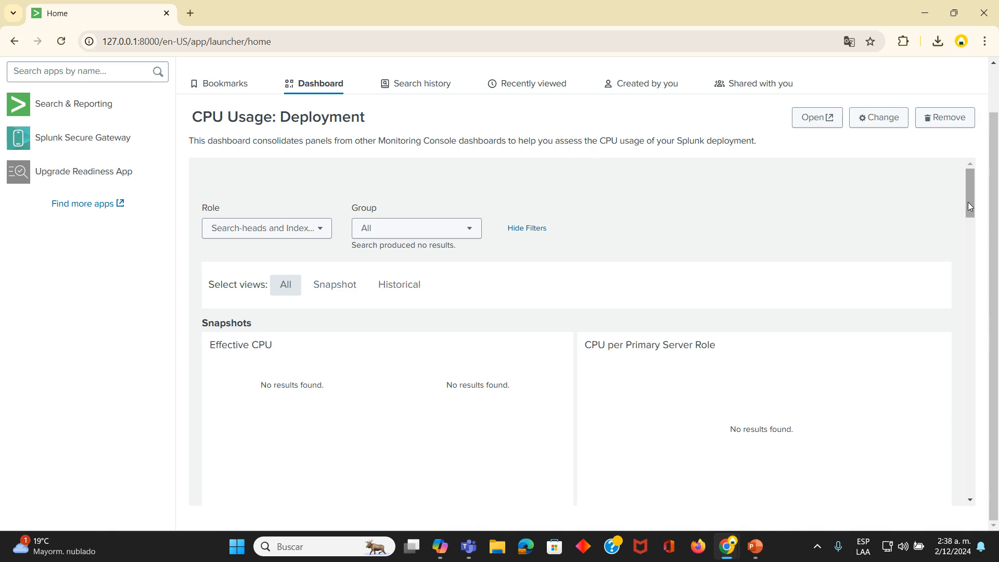
left_click_drag(968, 205, 960, 350)
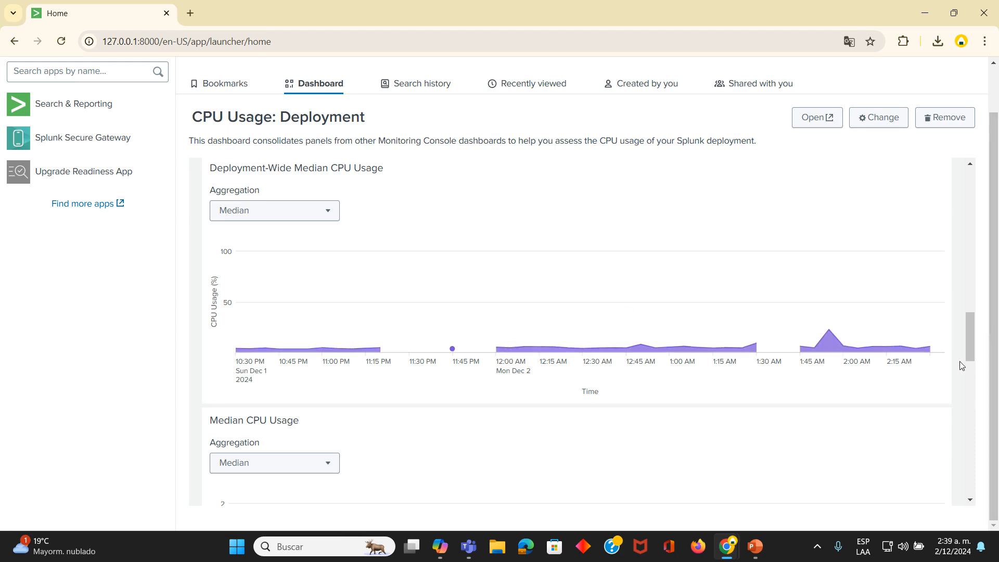
left_click_drag(969, 341, 970, 376)
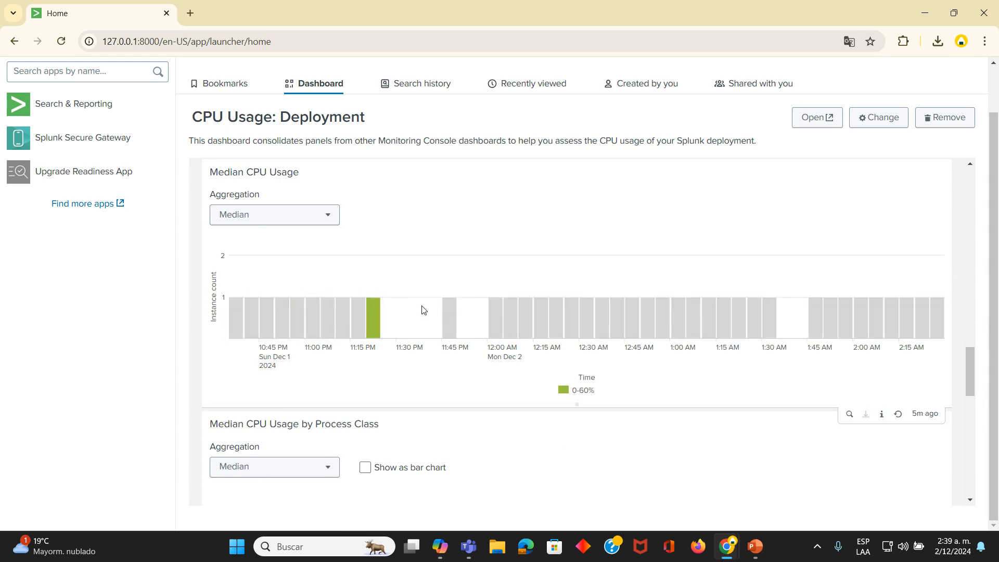
left_click_drag(972, 375, 977, 416)
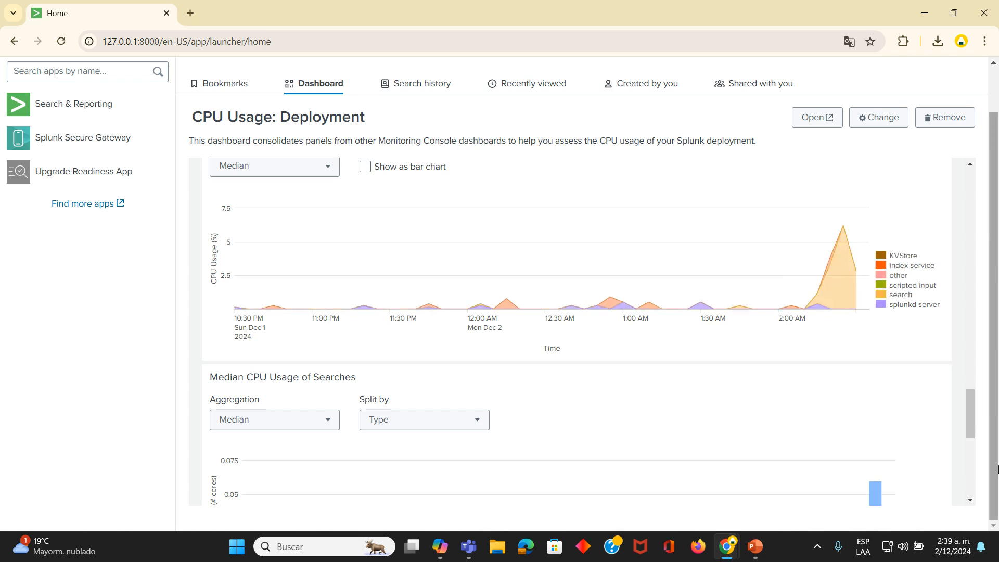
left_click_drag(970, 423, 948, 175)
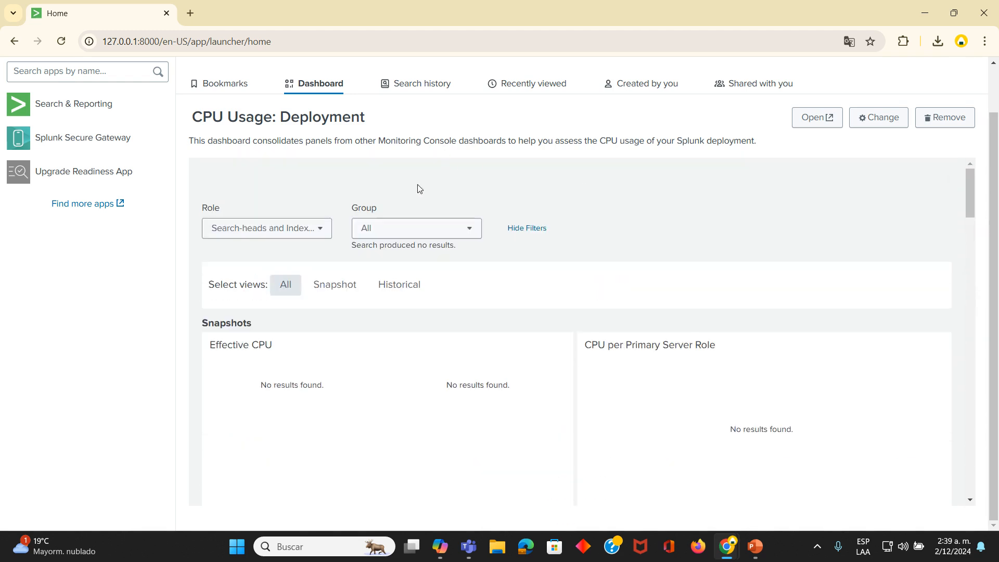
- Change the home dashboard to Index Detail: Instance
left_click(878, 117)
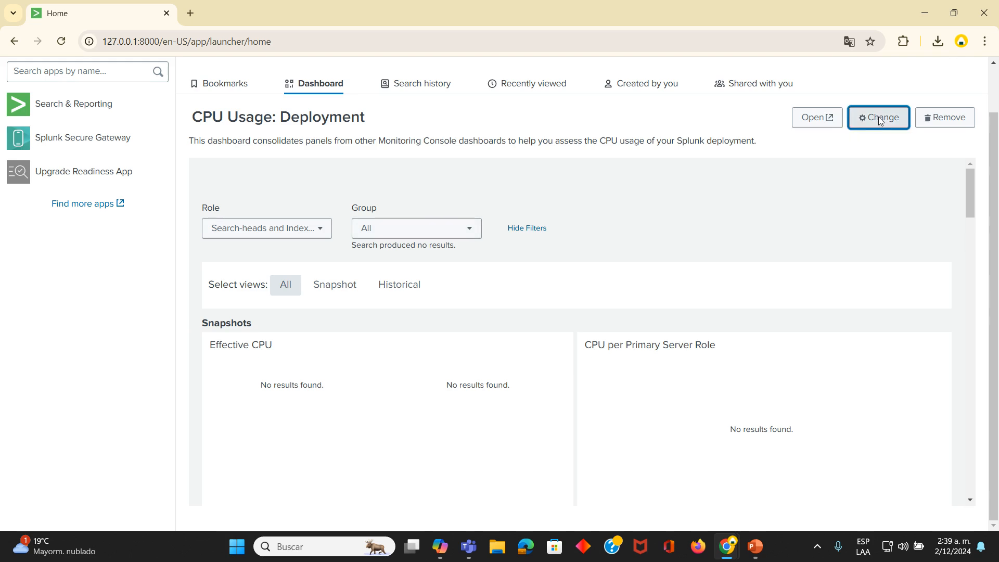
left_click(575, 186)
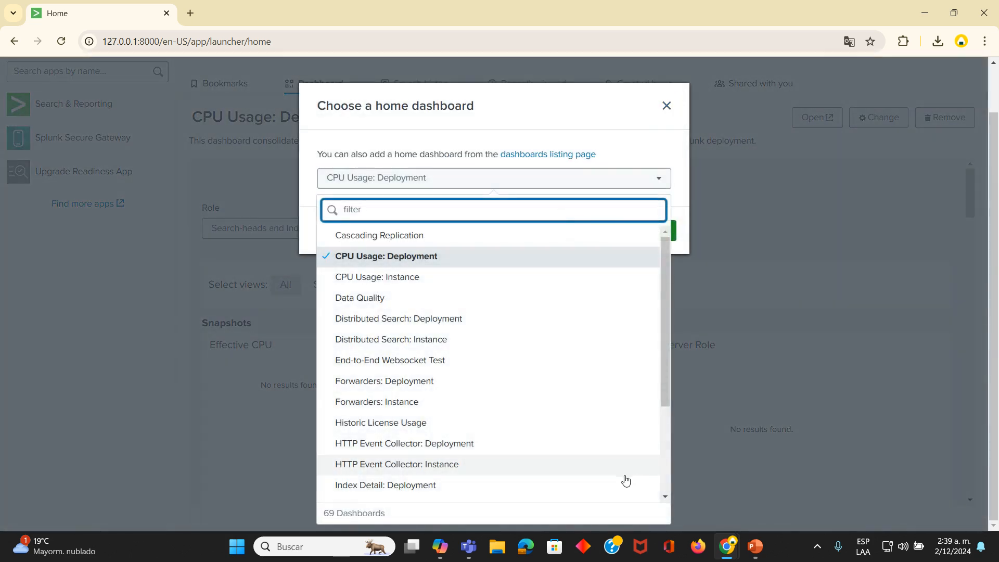
left_click_drag(663, 361, 654, 470)
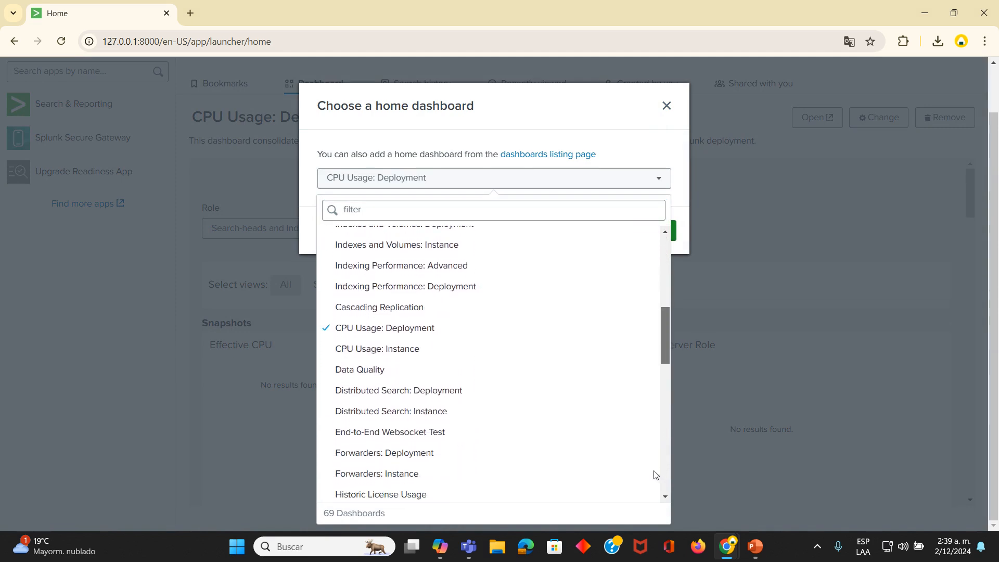
left_click_drag(668, 325, 668, 364)
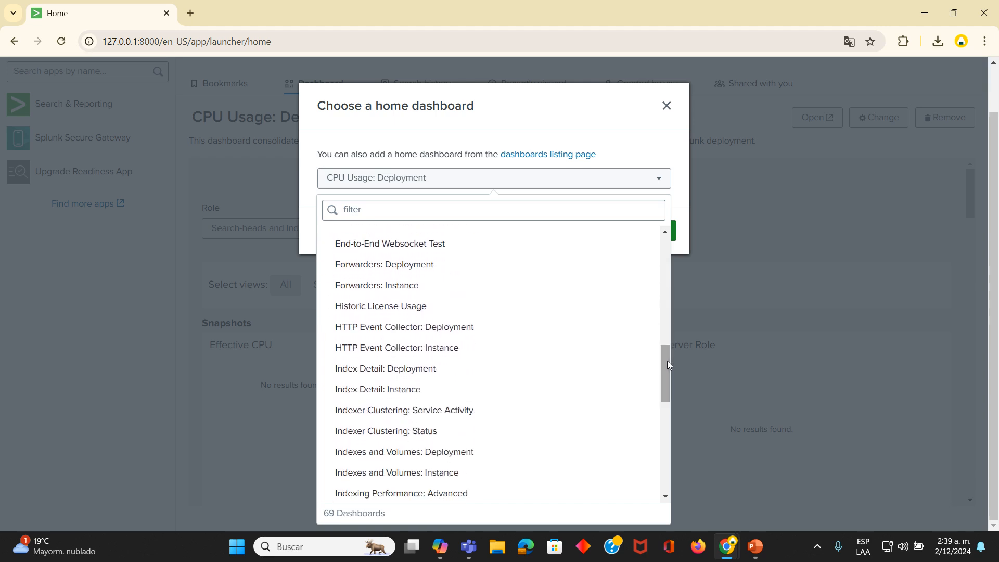
left_click(343, 389)
left_click(666, 232)
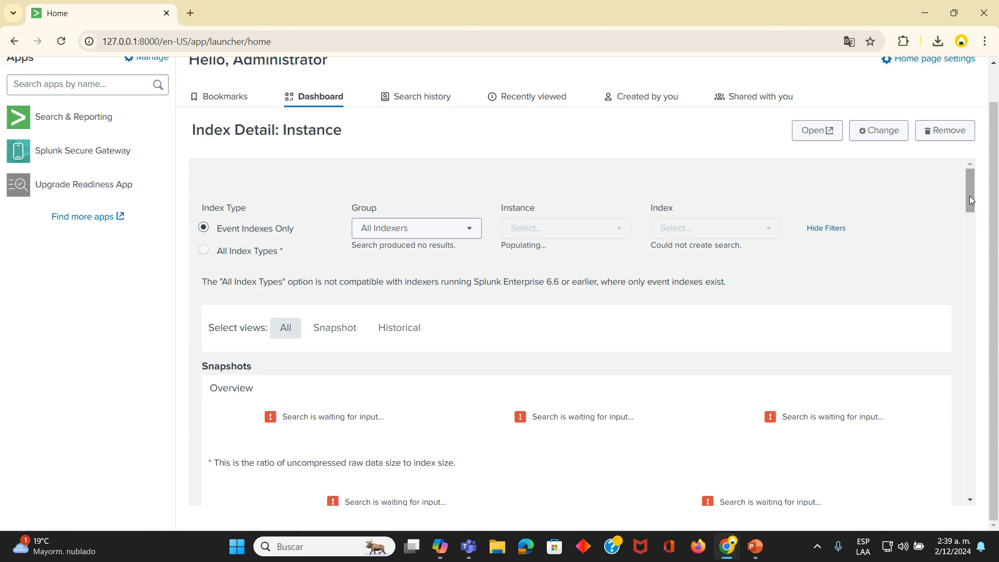
- Examine the Overview and Events snapshots of the Index Detail: Instance dashboard
left_click_drag(969, 199, 972, 271)
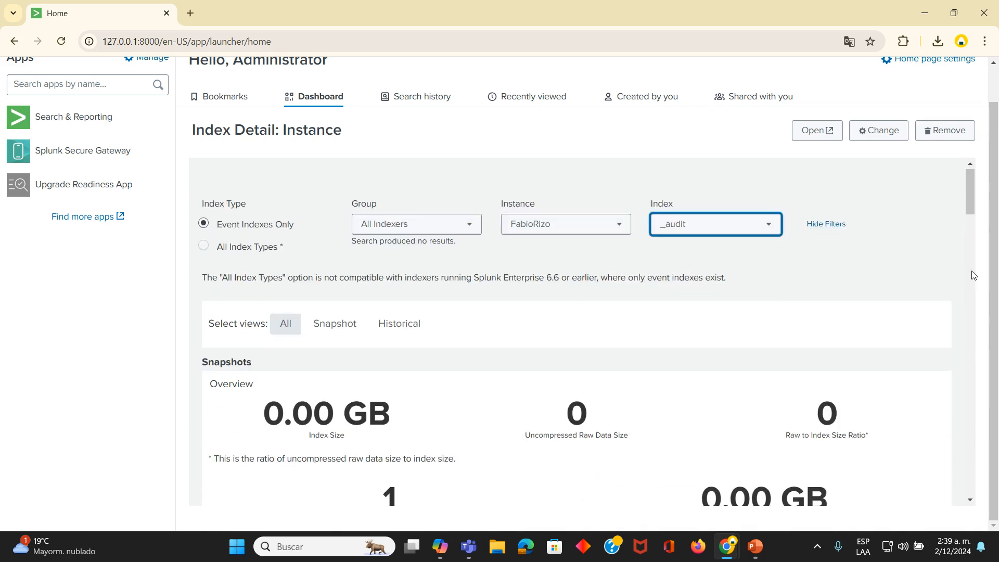
left_click_drag(967, 189, 973, 216)
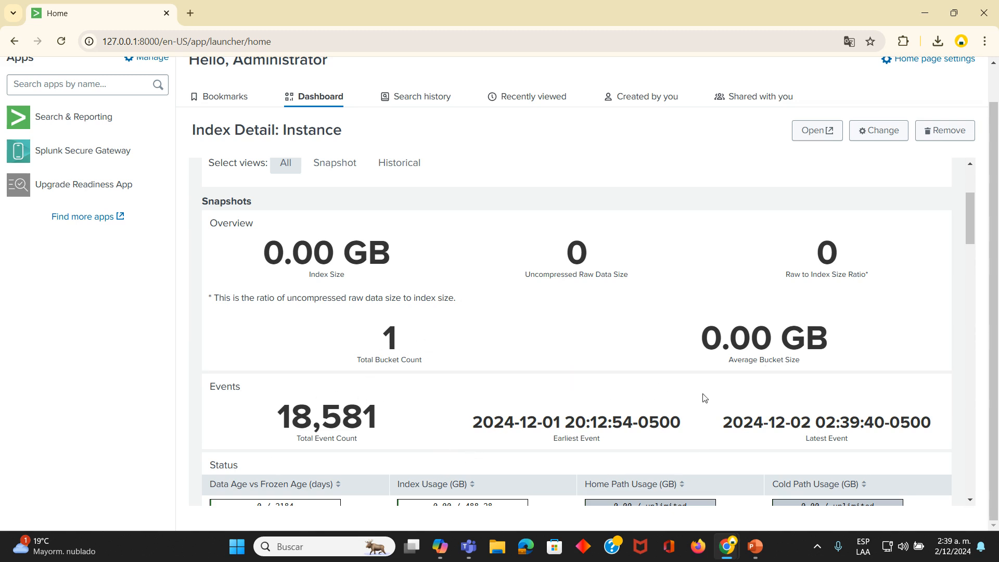
left_click_drag(970, 234, 962, 167)
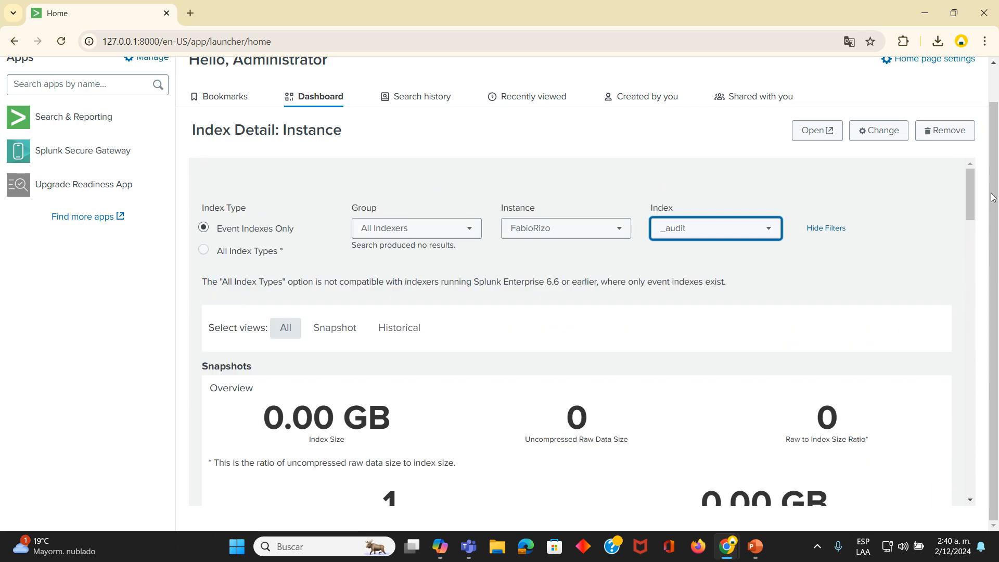
scroll(983, 126, "up", 1)
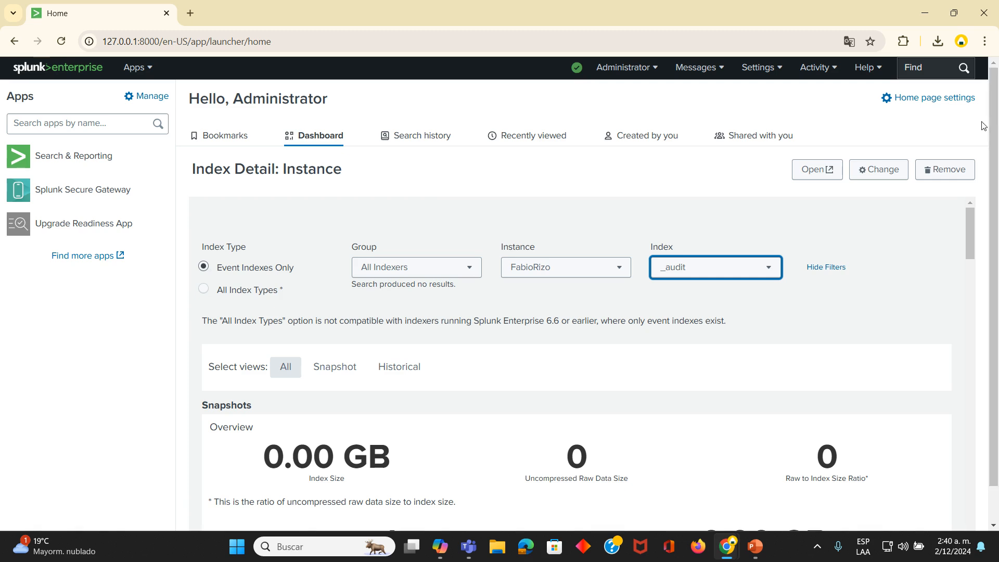
- Open the Data inputs settings and review the available local input types
left_click(772, 72)
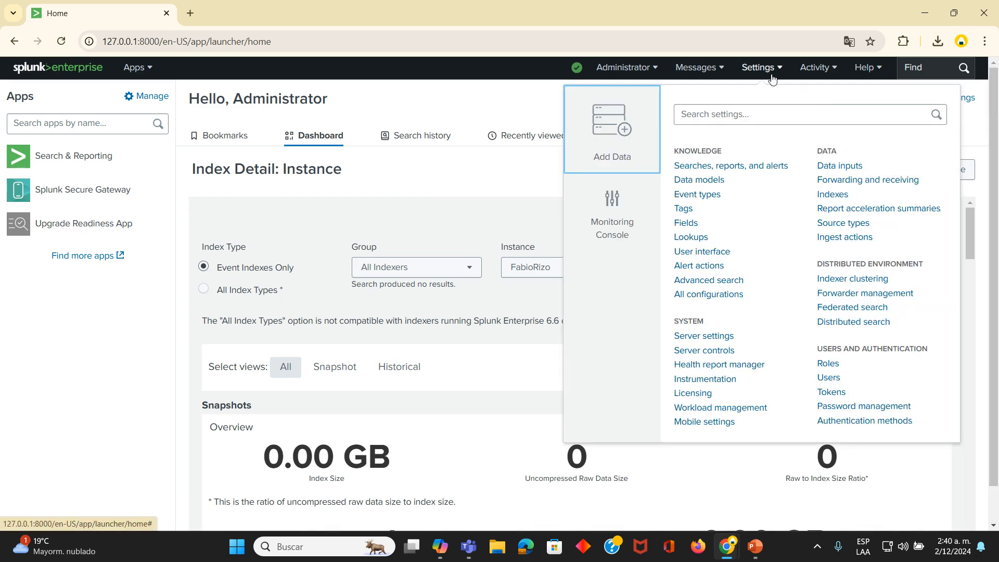
left_click(826, 166)
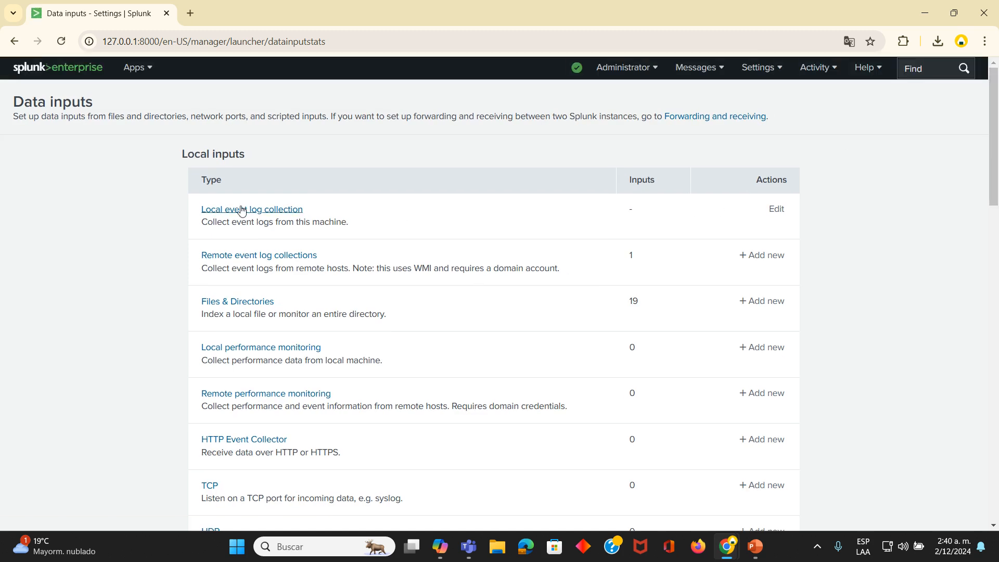
left_click_drag(994, 146, 969, 158)
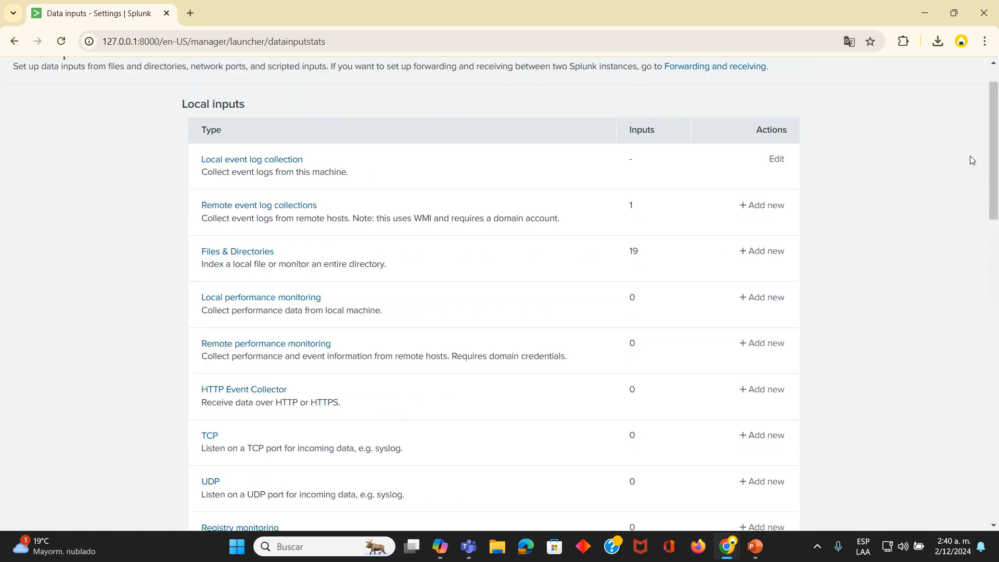
scroll(368, 289, "up", 2)
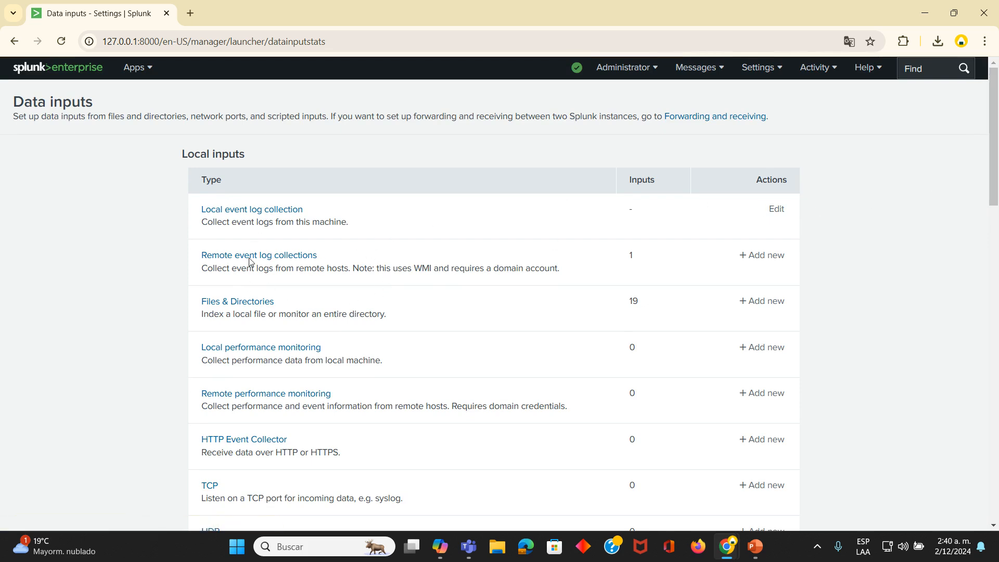
left_click_drag(997, 144, 997, 155)
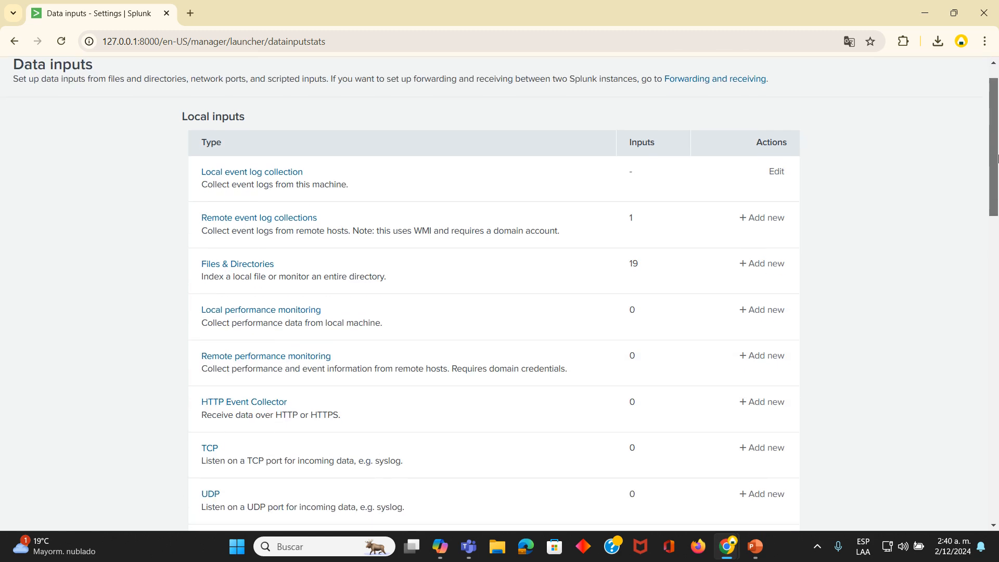
- Open the local event log collection and look through its available and selected Windows logs
left_click(263, 177)
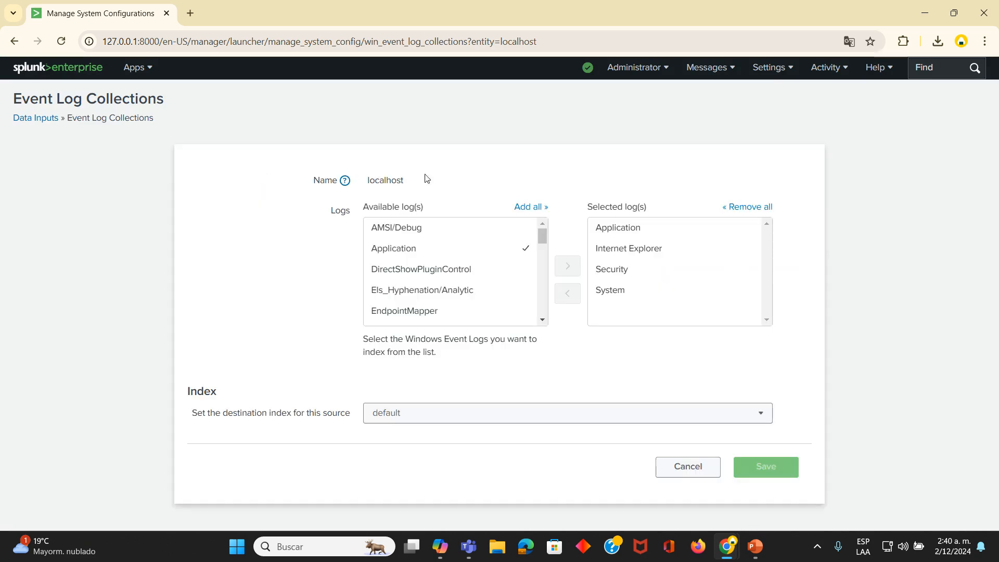
left_click_drag(542, 239, 541, 320)
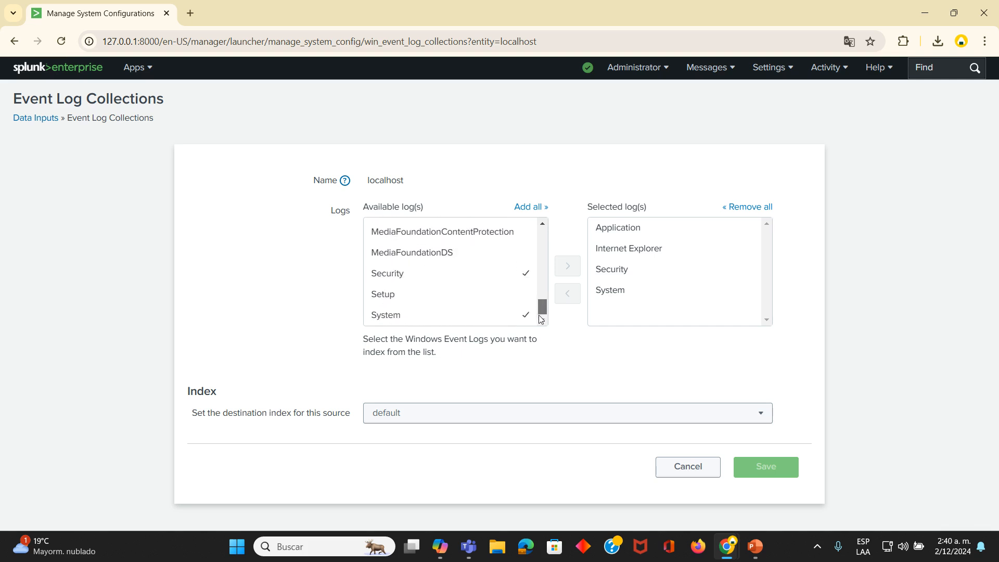
left_click_drag(541, 319, 536, 229)
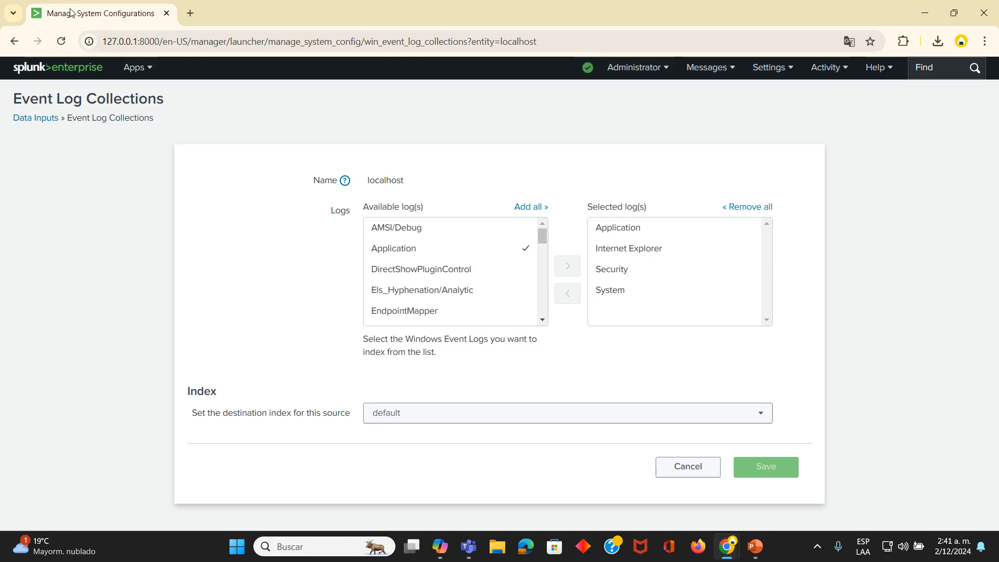
- Open the Search & Reporting app and run the search * over the last 24 hours
left_click(99, 67)
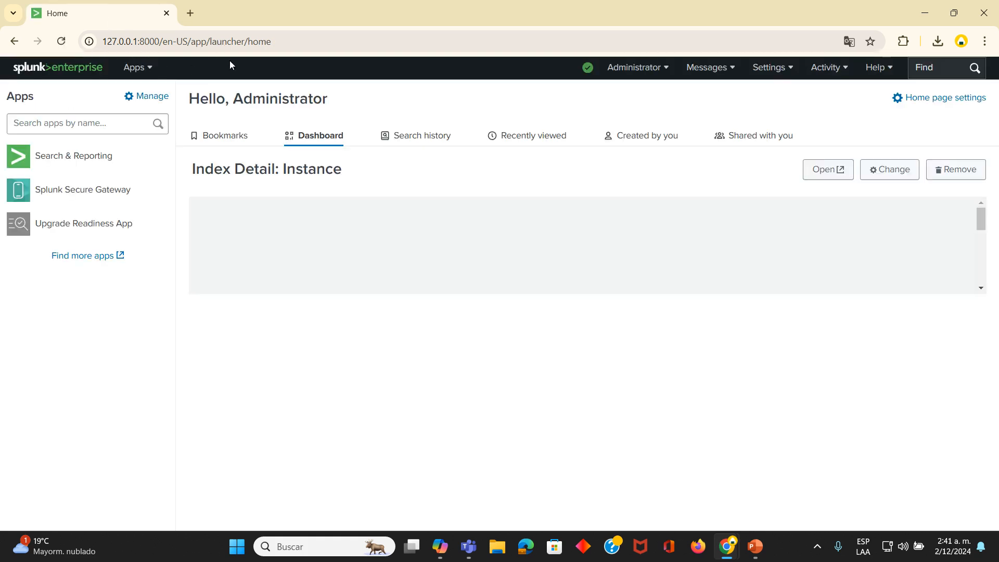
left_click(137, 68)
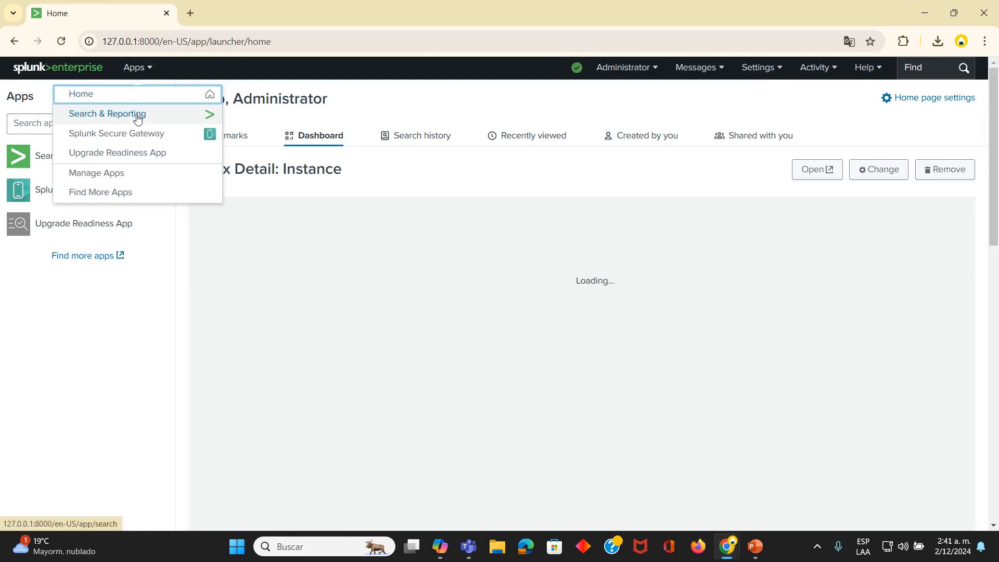
left_click(153, 119)
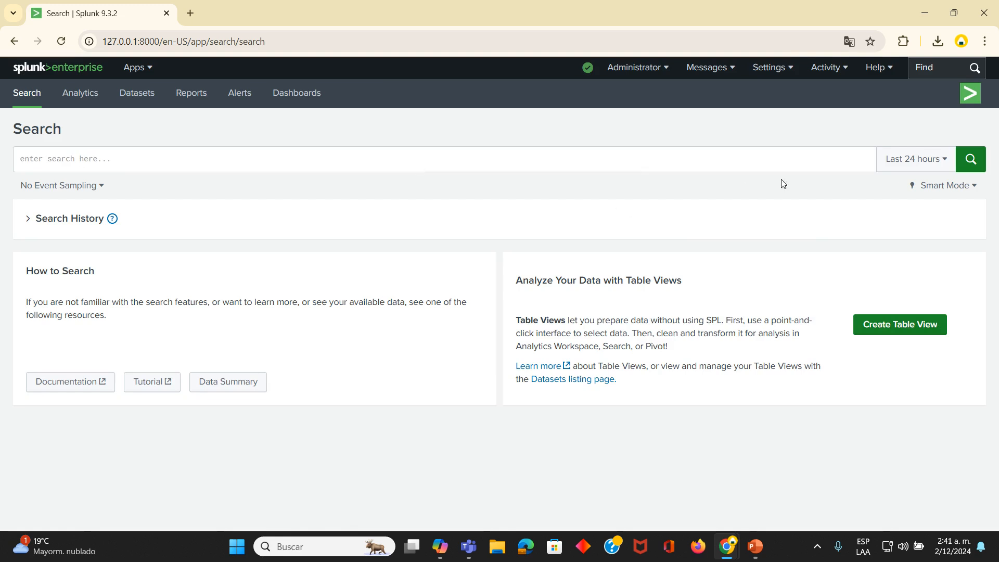
left_click(777, 166)
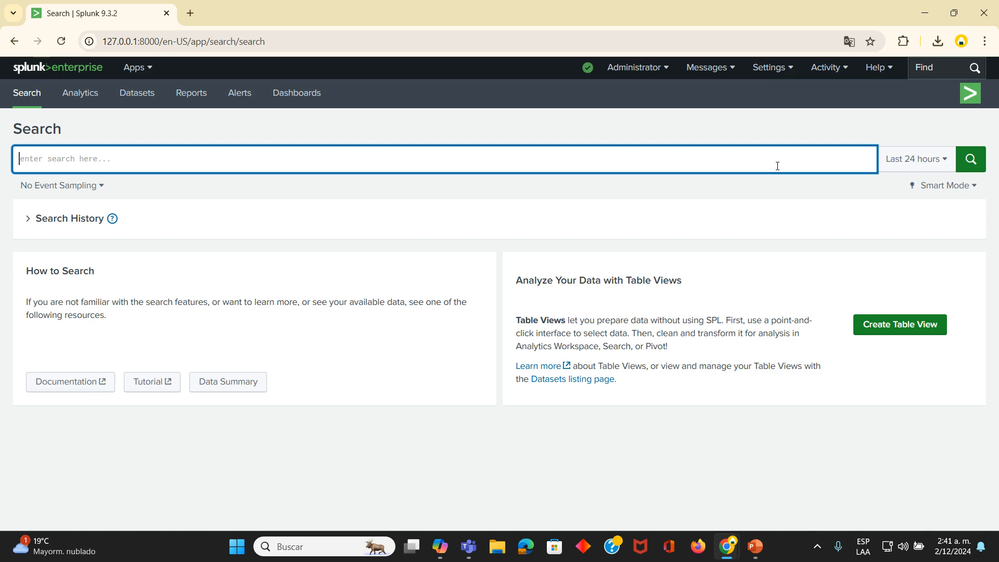
type("*")
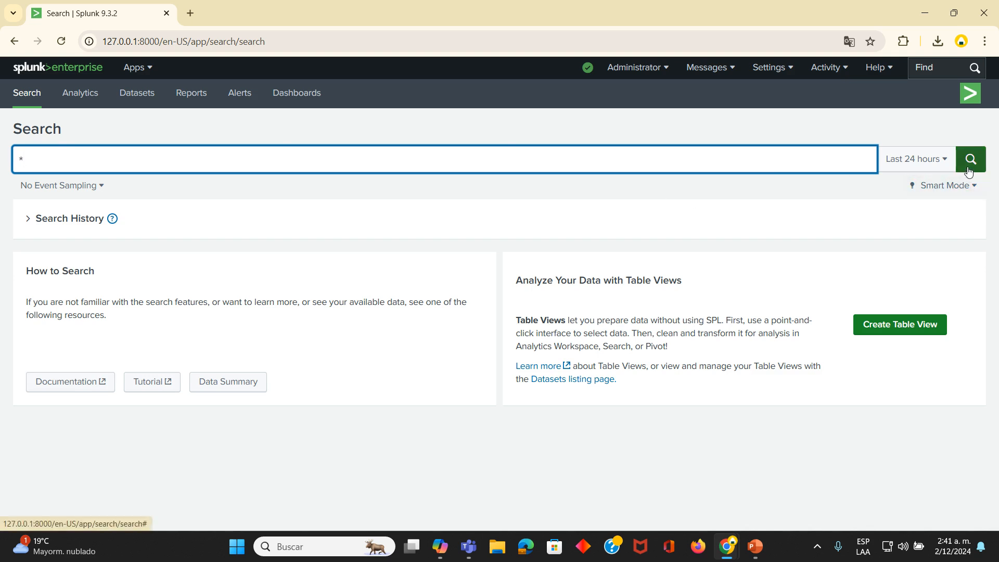
left_click(971, 159)
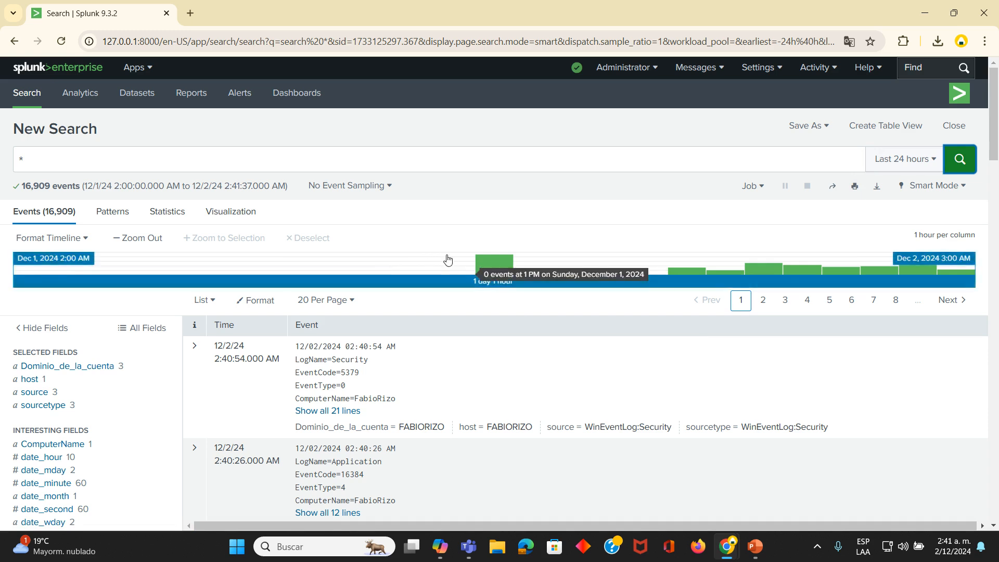
- Narrow the event results on the timeline to the hour from 2:00 PM to 3:00 PM on Dec 1, 2024
left_click(479, 268)
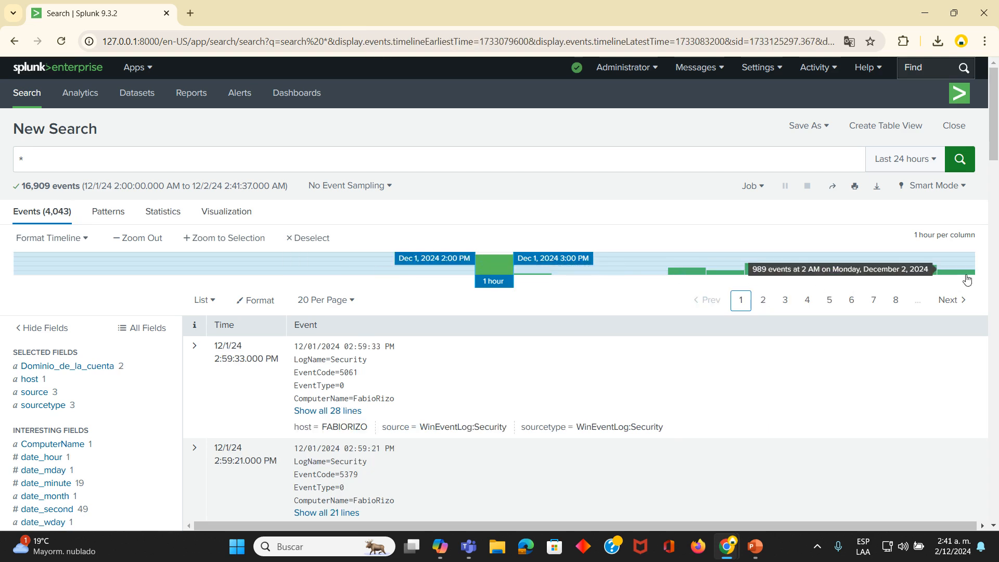
scroll(996, 157, "down", 1)
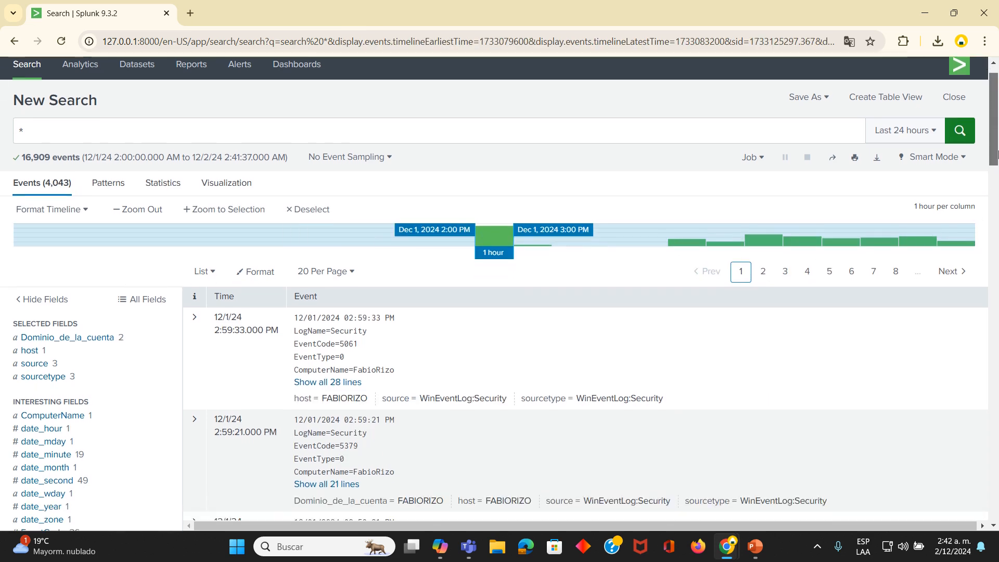
left_click_drag(998, 158, 997, 160)
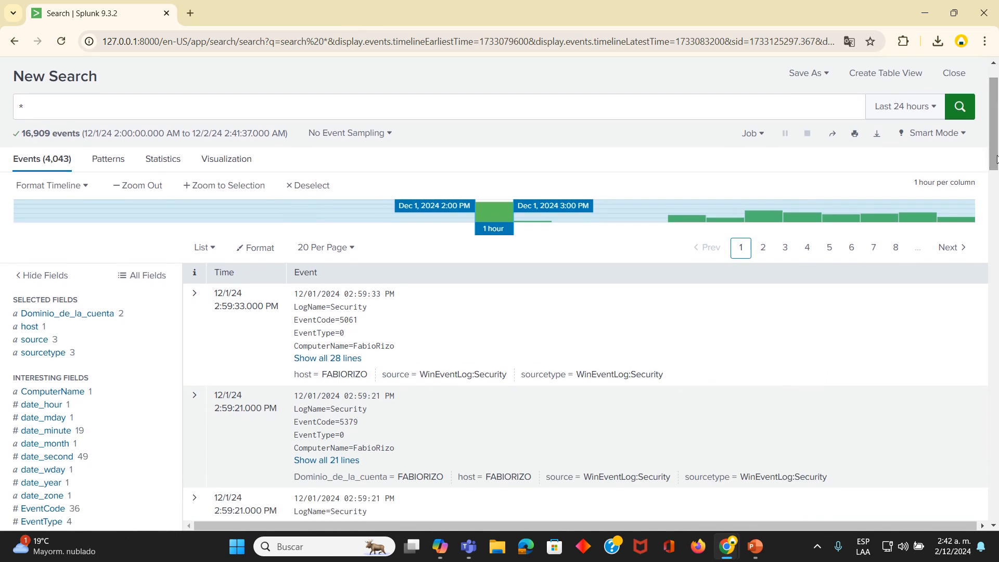
- Try the Raw display for the event results and switch them to the Table display
left_click(204, 250)
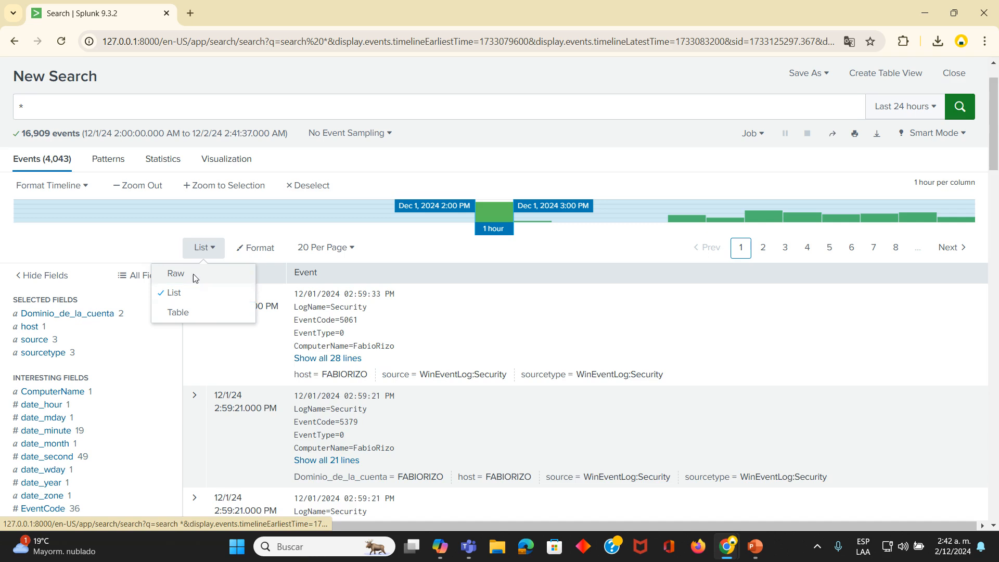
left_click(194, 273)
left_click(205, 247)
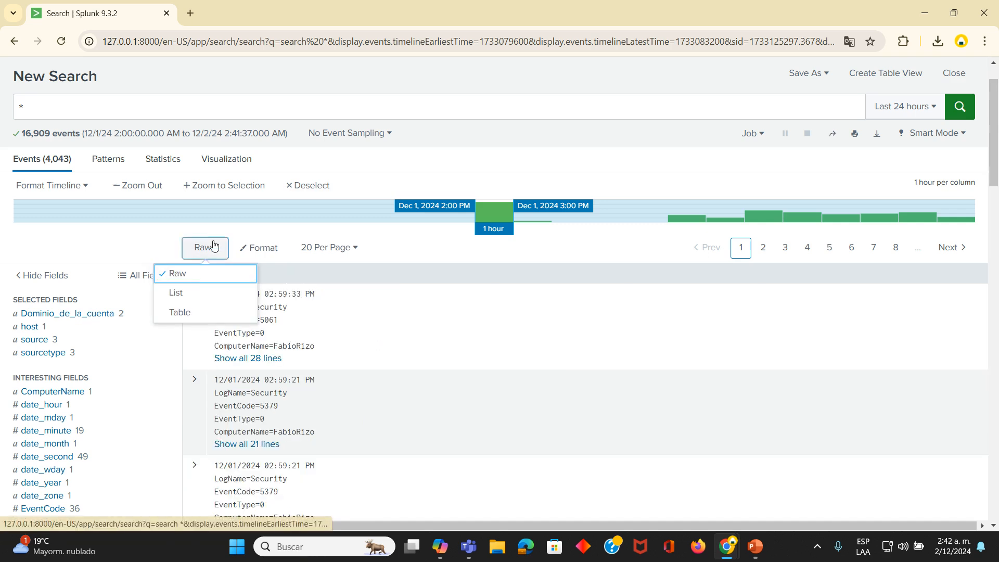
left_click(179, 312)
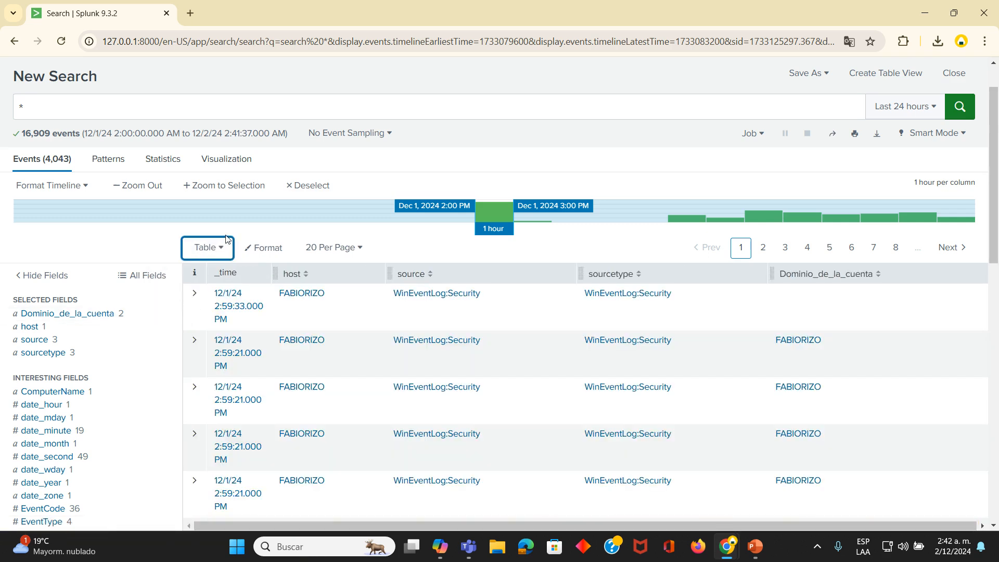
- Switch the event results to the List display and look over the listed events
left_click(226, 239)
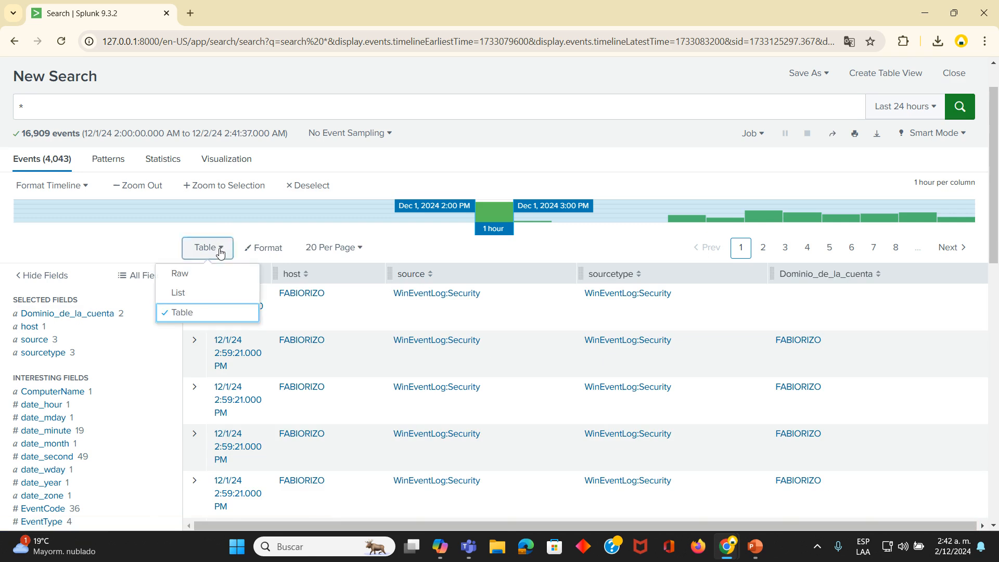
left_click(194, 290)
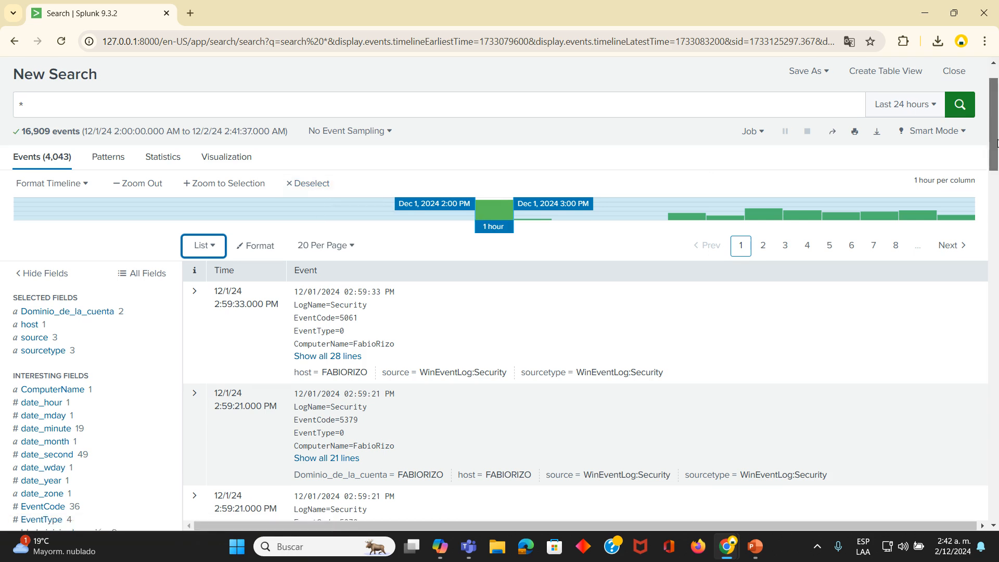
scroll(996, 141, "down", 1)
left_click(570, 248)
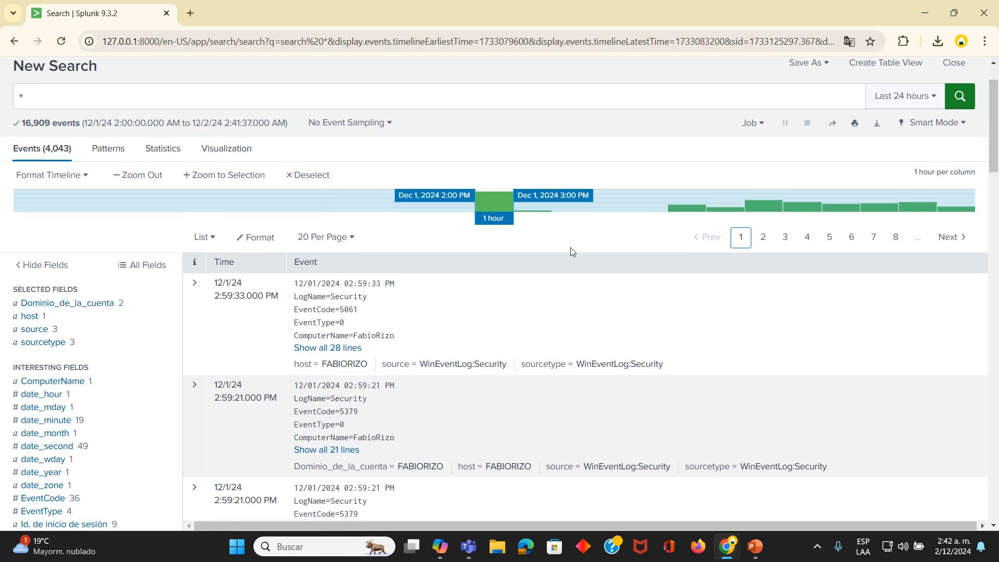
- Add the value LogName=Security from the first event to the search
scroll(996, 109, "up", 2)
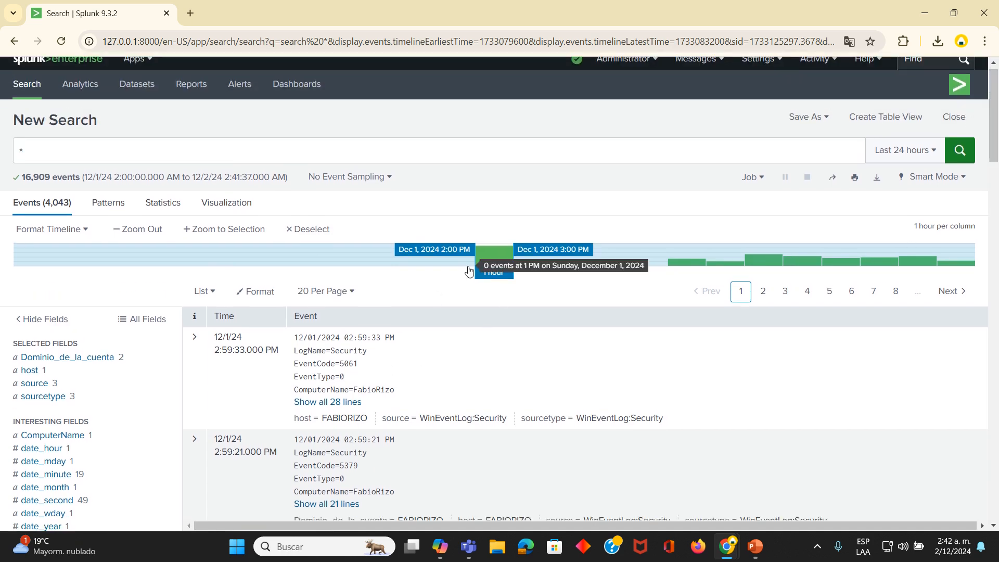
left_click(343, 352)
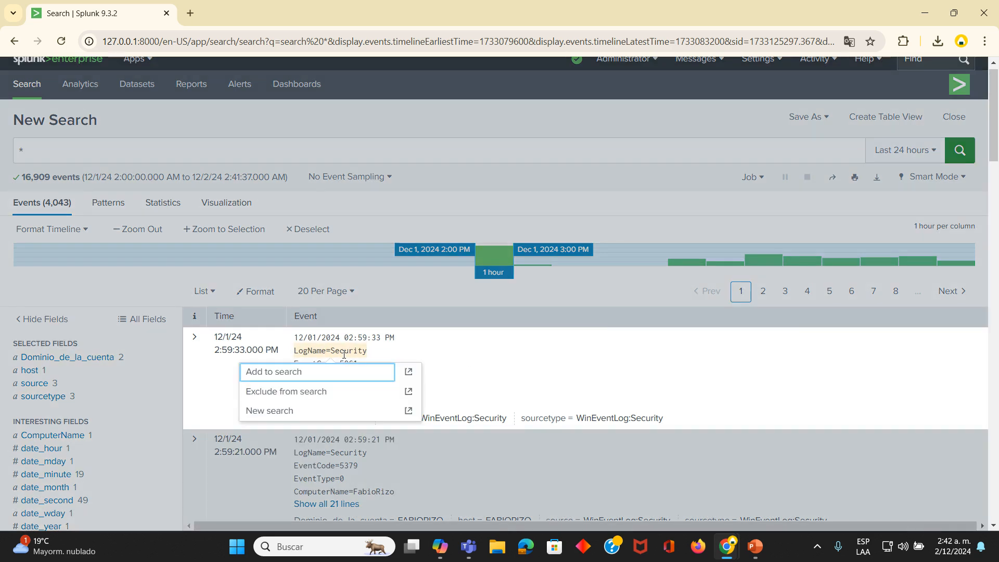
left_click(309, 380)
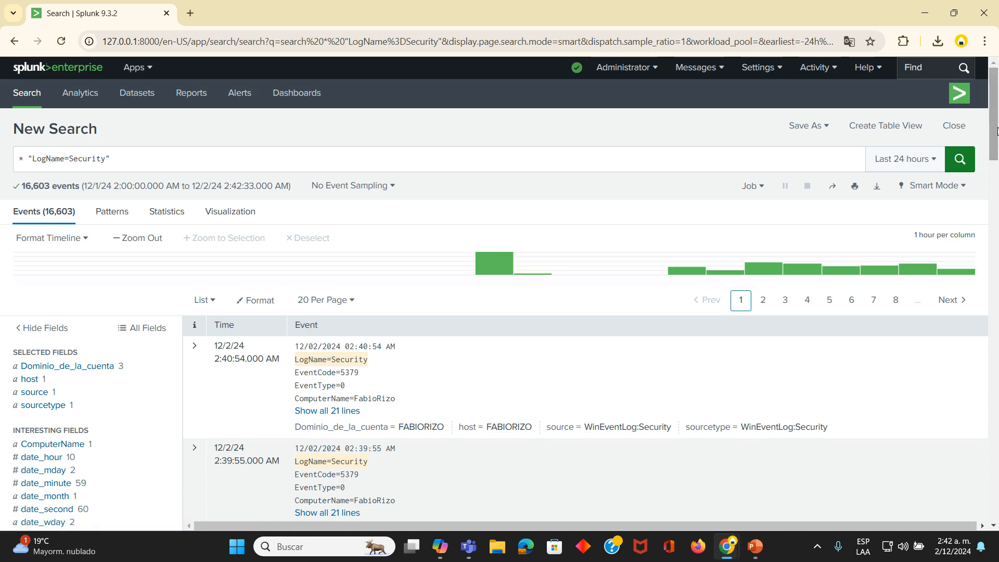
- Add EventCode=5379 from a fully expanded event to the search, and show all lines of the first resulting event
scroll(997, 162, "down", 2)
left_click_drag(996, 152, 995, 214)
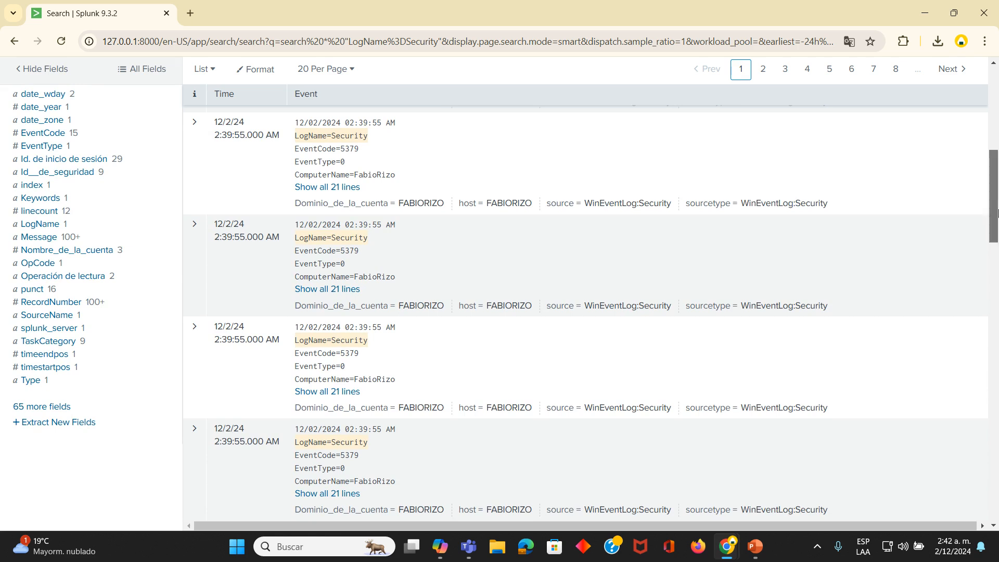
scroll(895, 189, "up", 3)
left_click(298, 337)
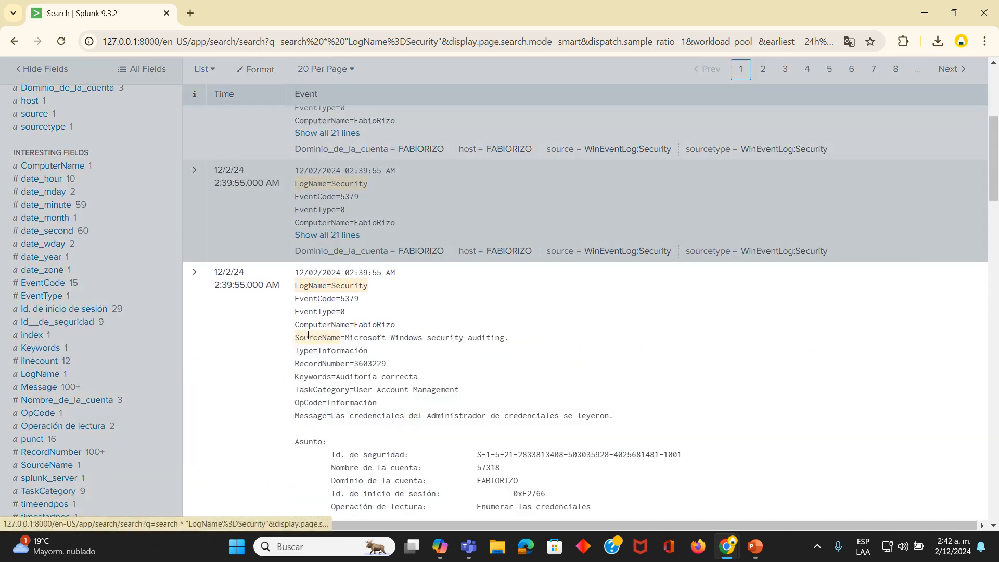
left_click(351, 300)
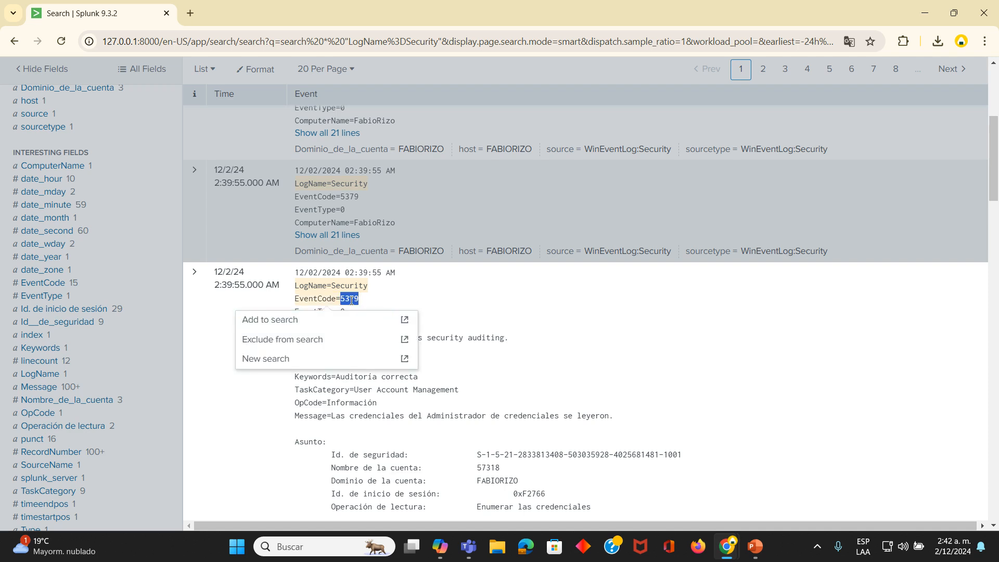
left_click(281, 319)
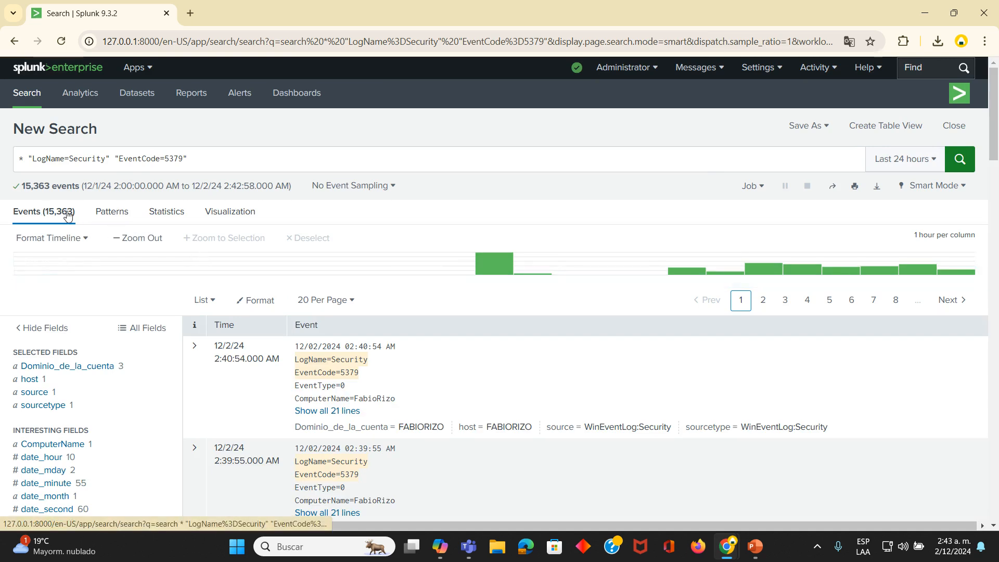
left_click(323, 411)
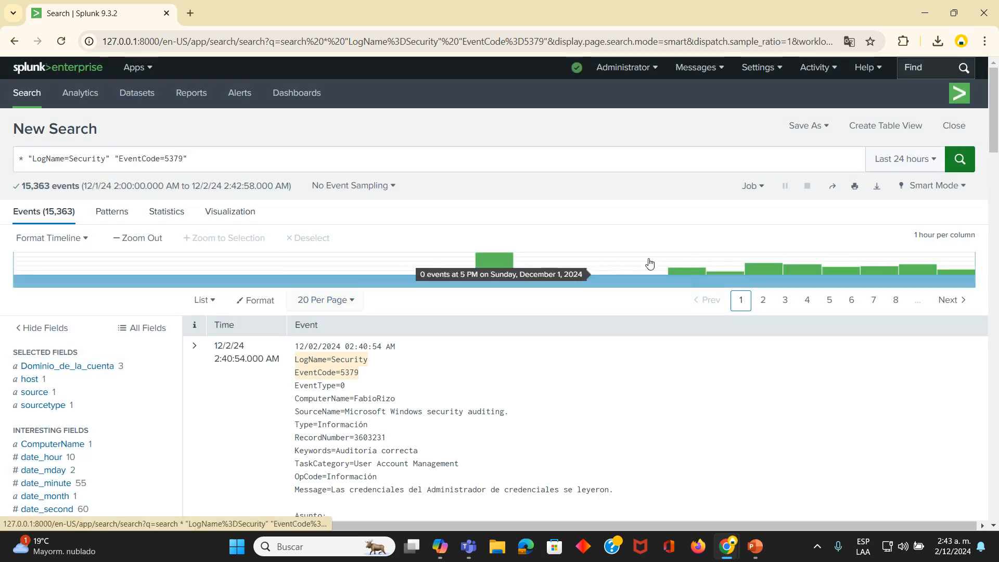
- Replace the search with filters for the local host, sourcetype="WinEventLog:Security", EventCode="5061", "Type=Informaci" and "RecordNumber=3602290", and run it
left_click_drag(430, 155, 30, 159)
key("BackSpace")
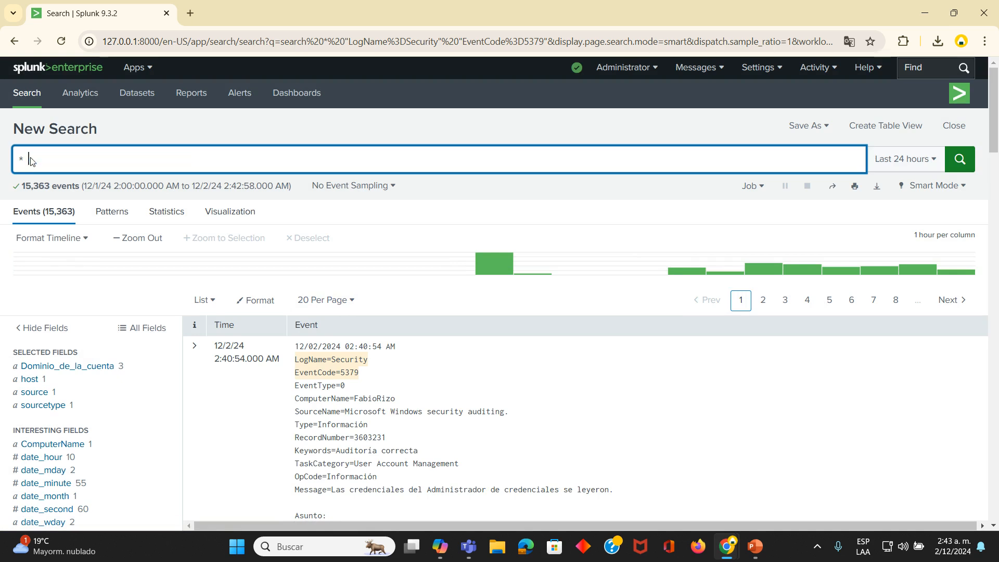
key("BackSpace")
type("* host=FABIORIZO sourcetype=\"WinEventLog:Security\" EventCode=\"5061\" \"Type=Informaci\" \"RecordNumber=3602290\"")
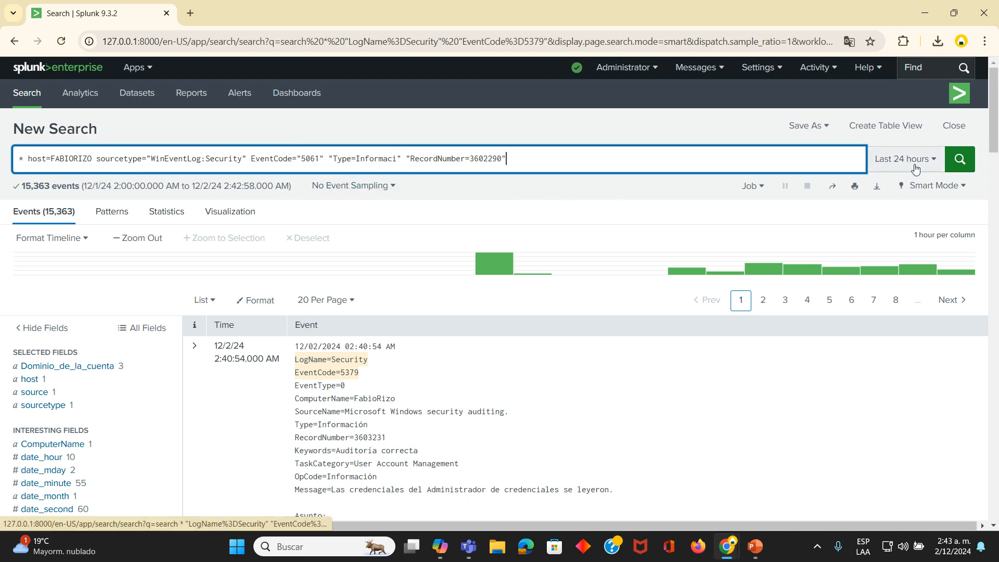
left_click(971, 159)
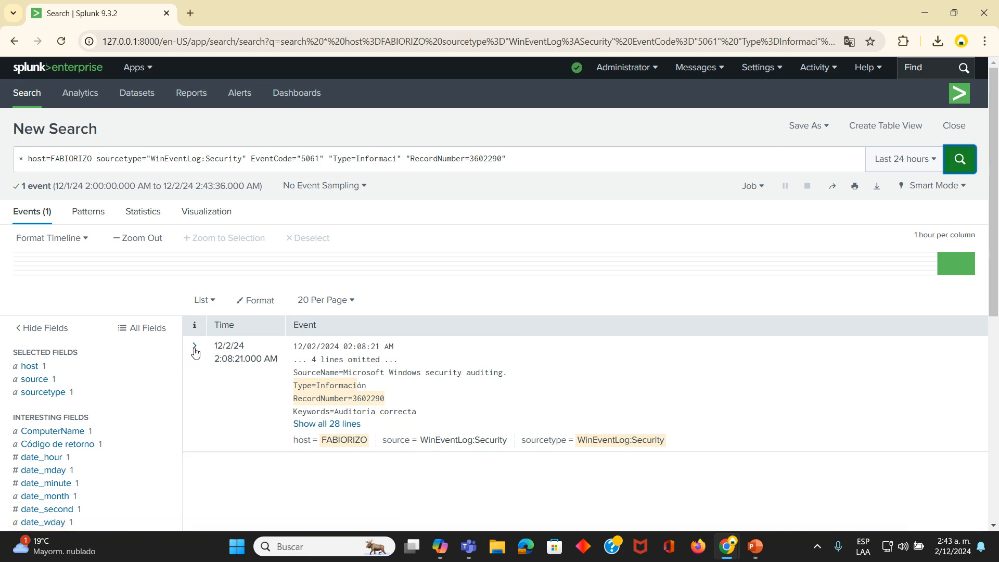
scroll(687, 364, "down", 4)
scroll(790, 188, "up", 3)
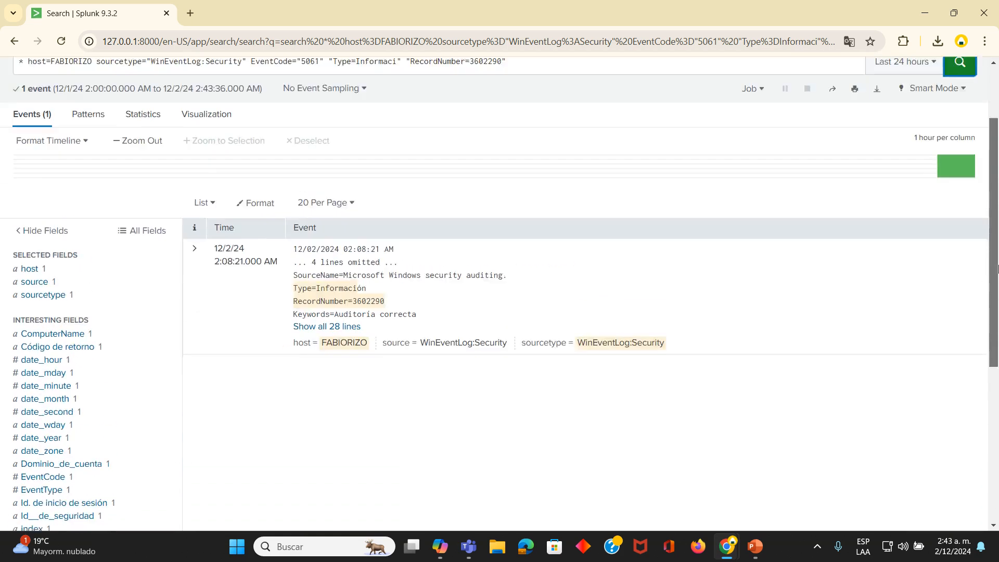
- Copy the full filter query, run the search * in its place, and look through the events
triple_click(553, 107)
key("ctrl+c")
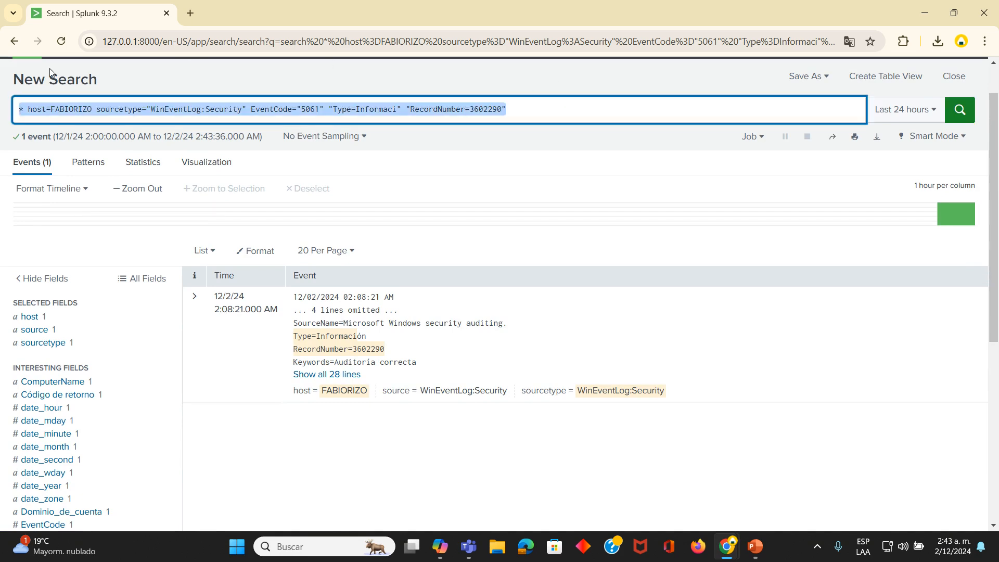
key("BackSpace")
type("*")
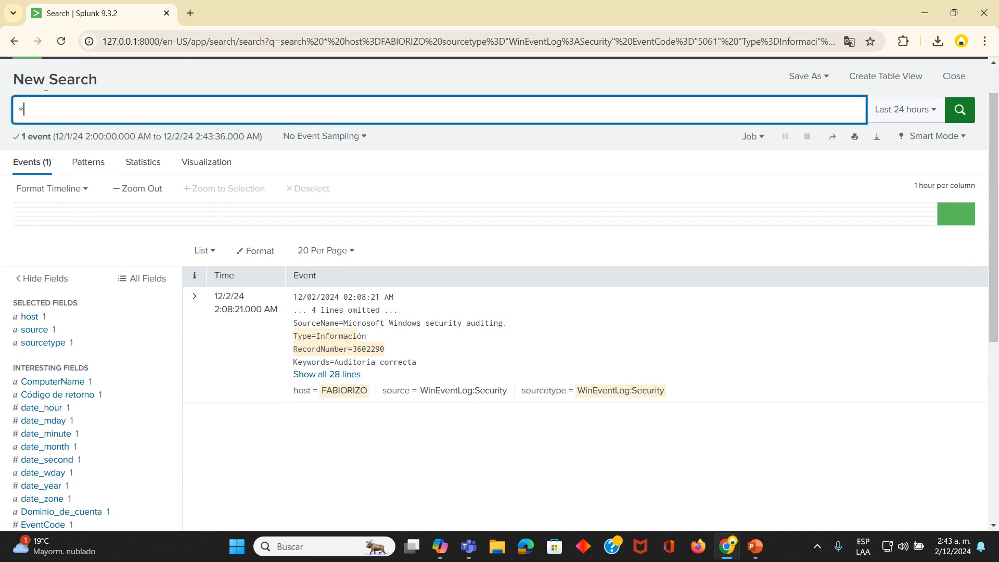
left_click(960, 109)
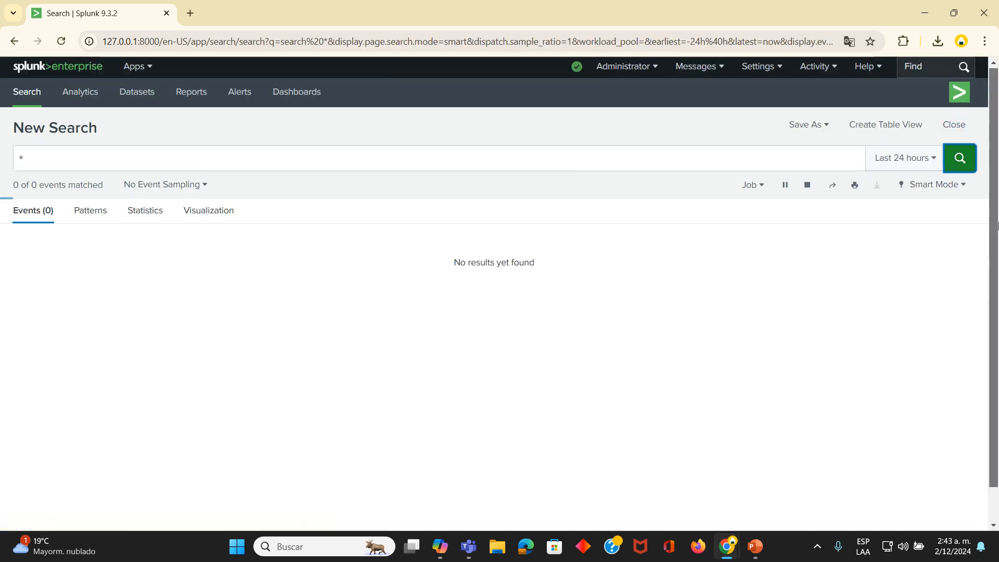
scroll(997, 229, "down", 10)
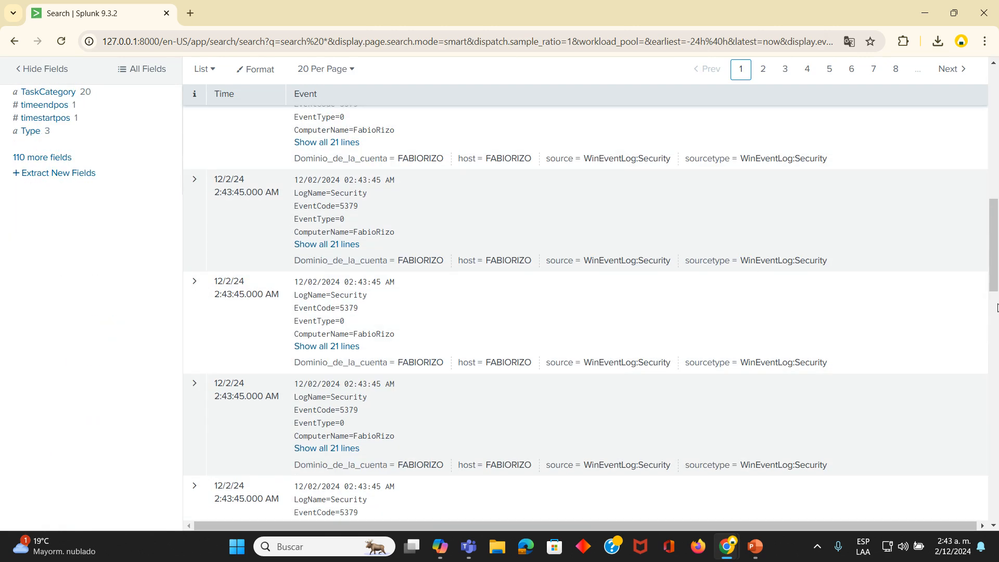
left_click_drag(997, 307, 991, 117)
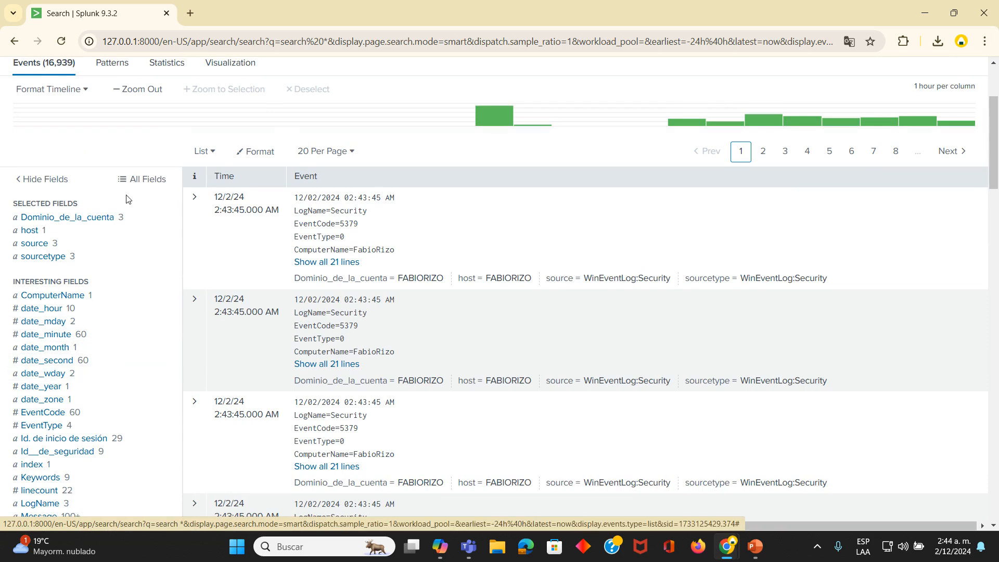
- Add GUID de inicio de sesión to the selected fields from the list of all fields
left_click(136, 182)
left_click_drag(969, 202, 969, 213)
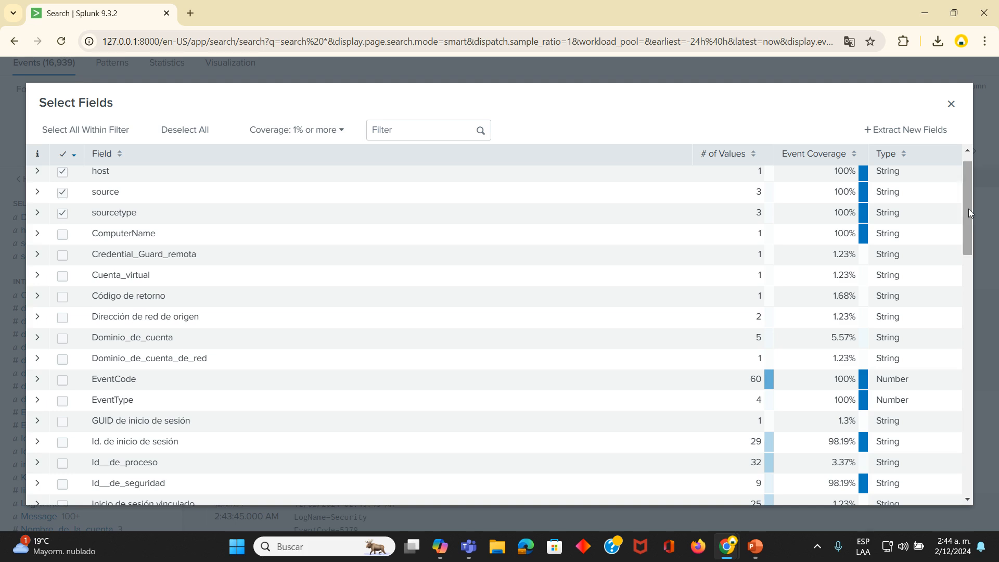
left_click(62, 421)
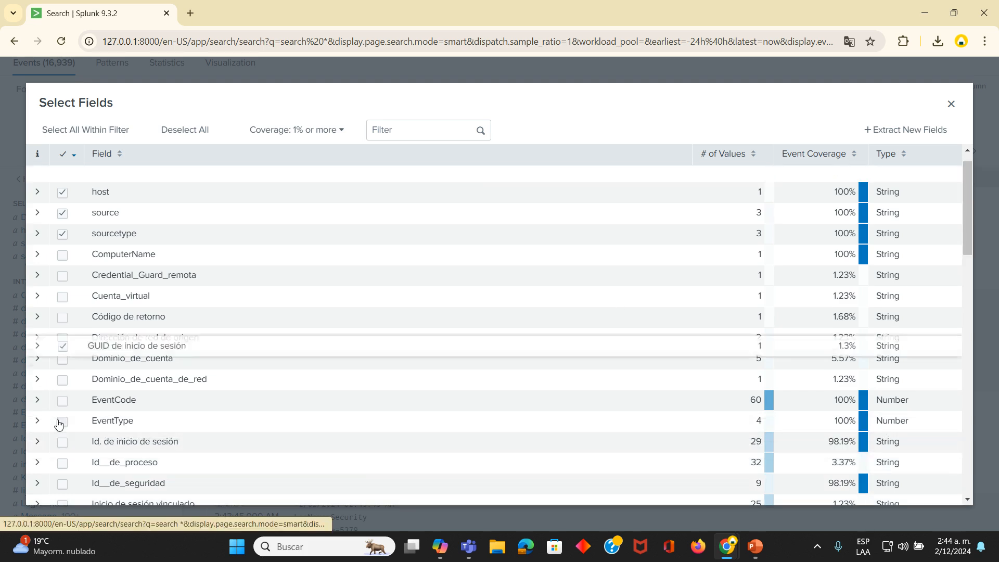
left_click(950, 103)
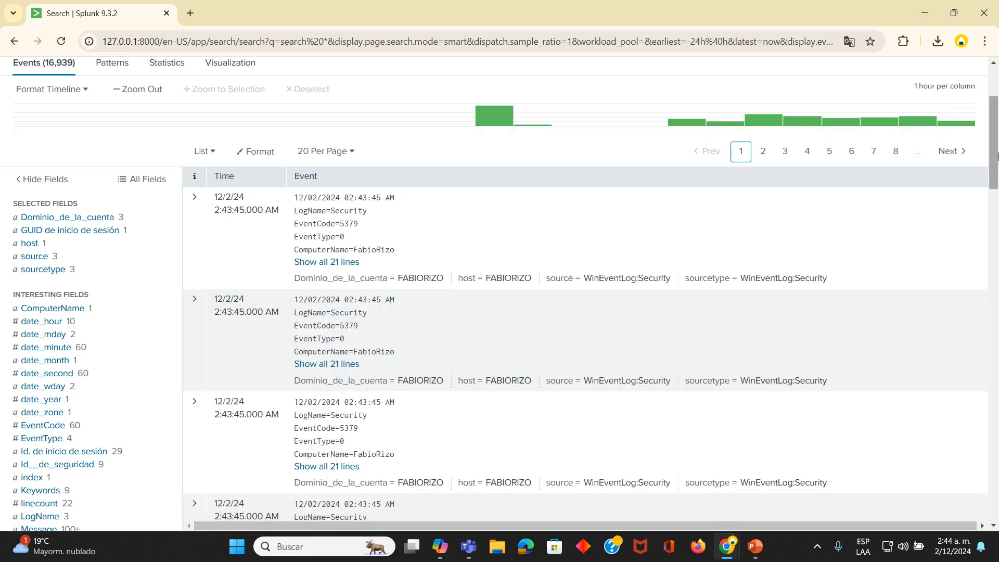
- Replace the * search with the copied query for EventCode 5061 and RecordNumber 3602290
scroll(997, 157, "up", 1)
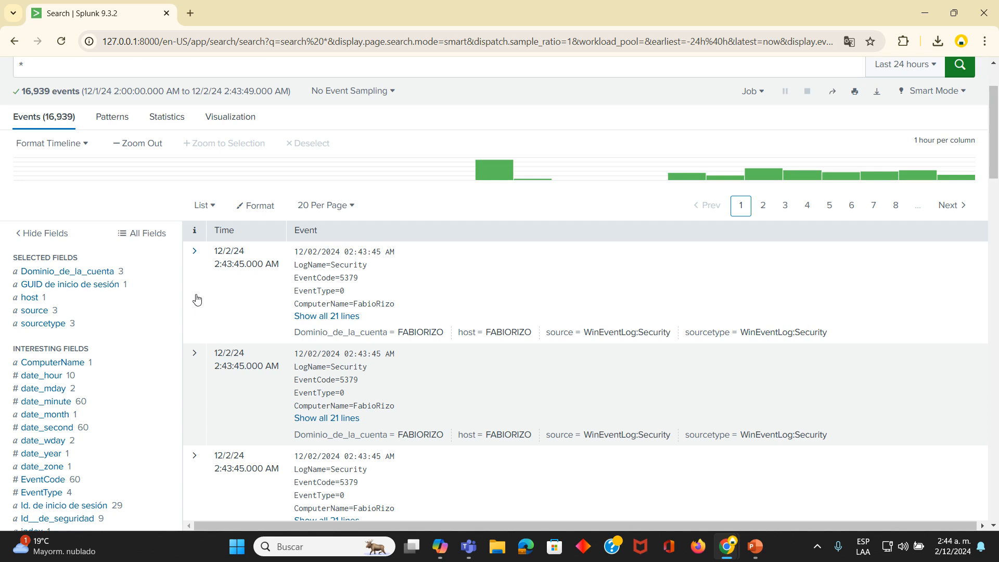
scroll(995, 85, "up", 2)
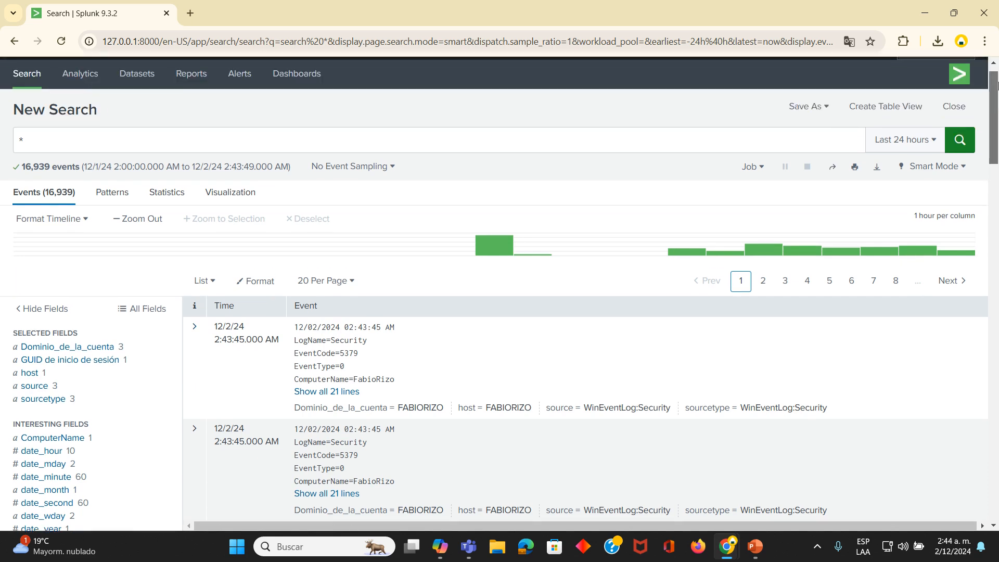
scroll(995, 85, "up", 1)
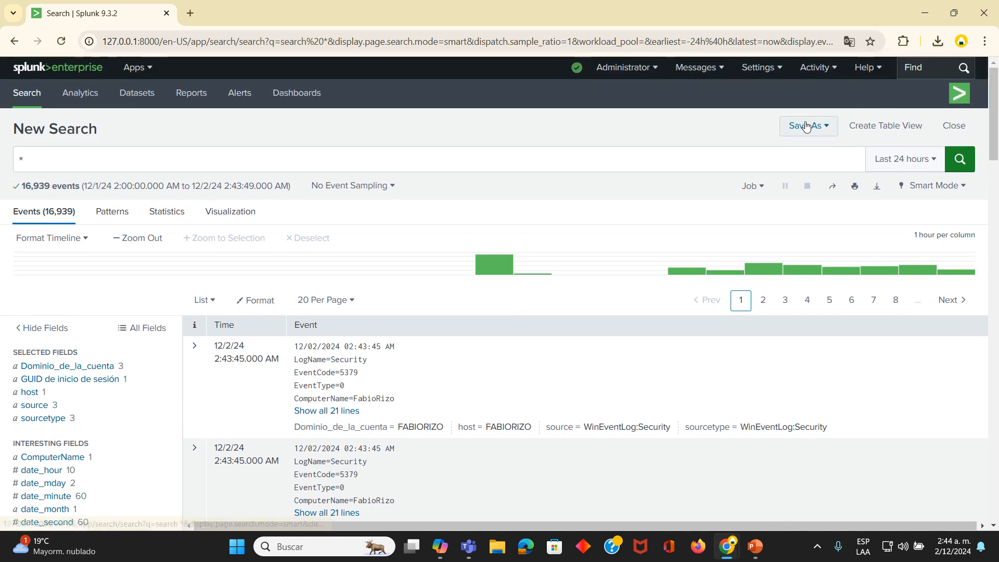
left_click(402, 156)
key("BackSpace")
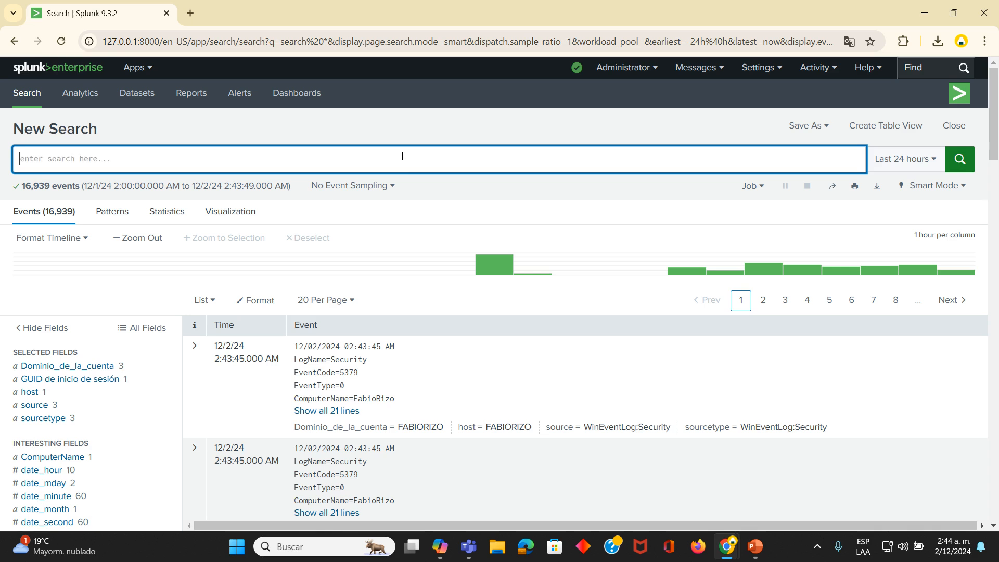
key("ctrl+v")
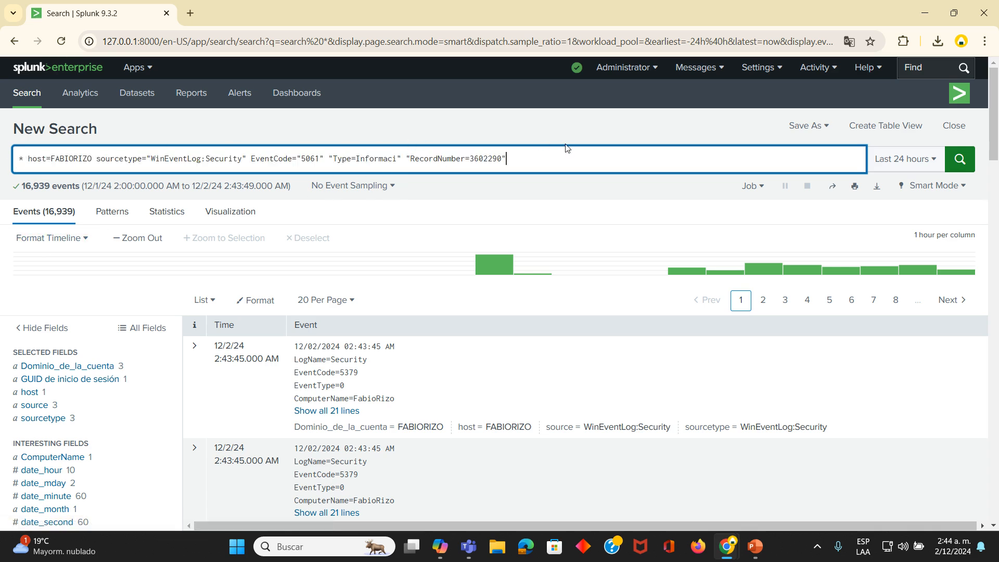
- Start saving the search as an alert and title it "Alert 1"
left_click(816, 126)
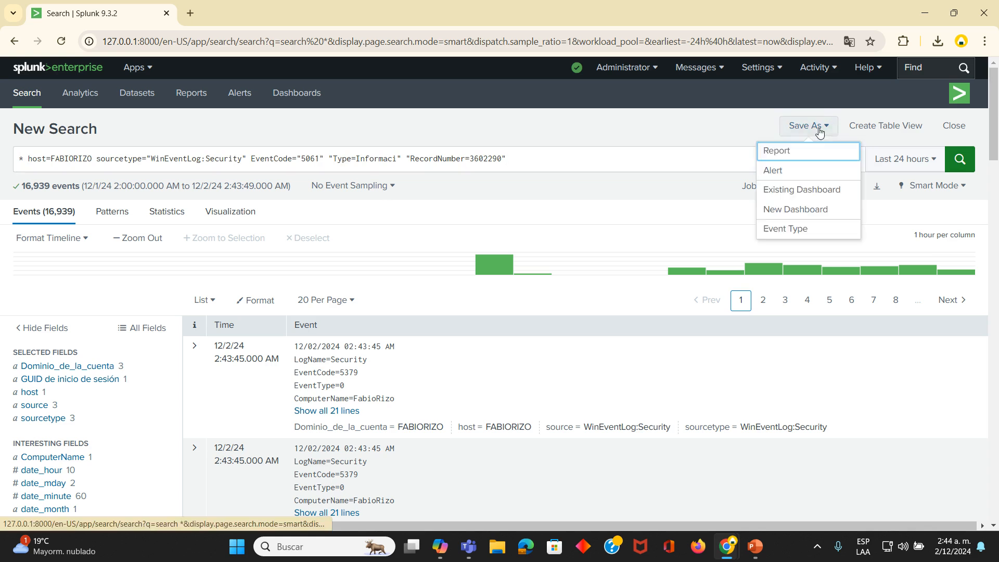
left_click(804, 170)
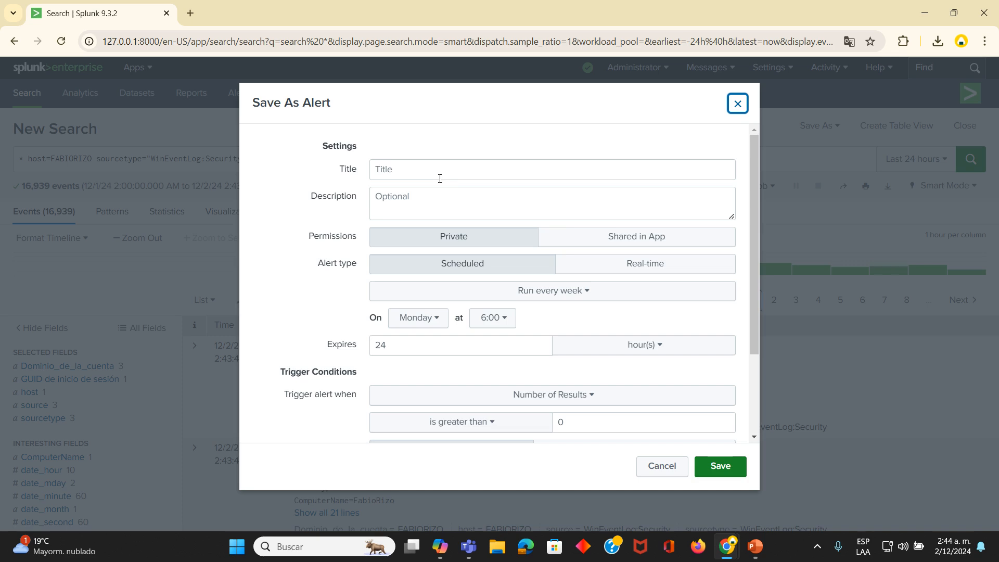
left_click(439, 168)
type("Alert 1")
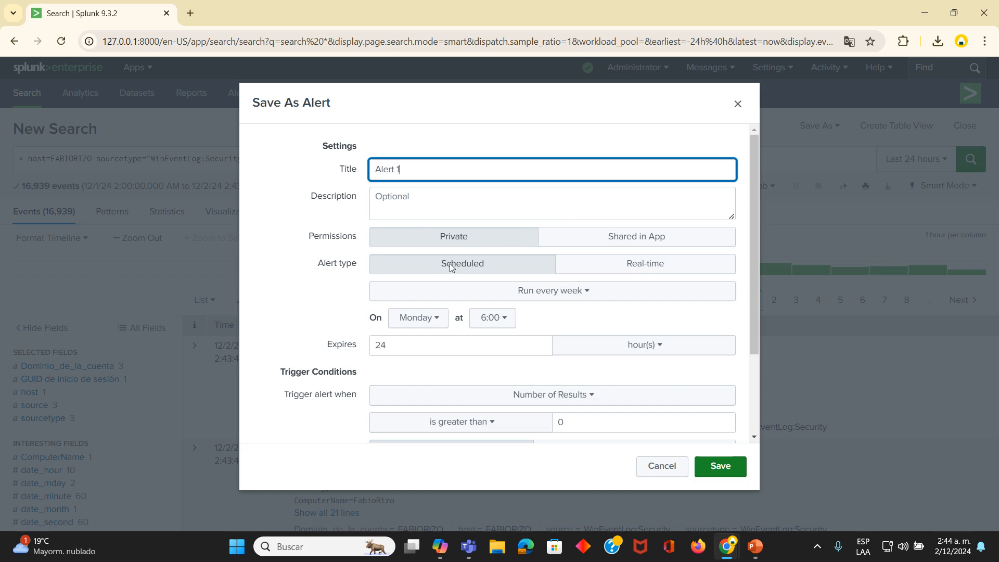
- Make the alert Real-time and set it to trigger Per-Result
left_click(549, 297)
left_click(549, 296)
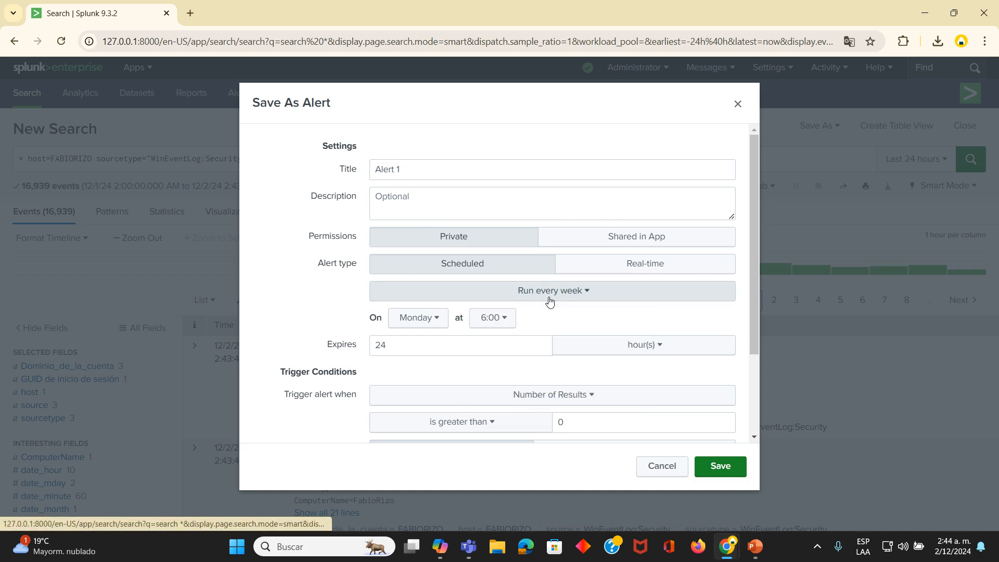
left_click(645, 264)
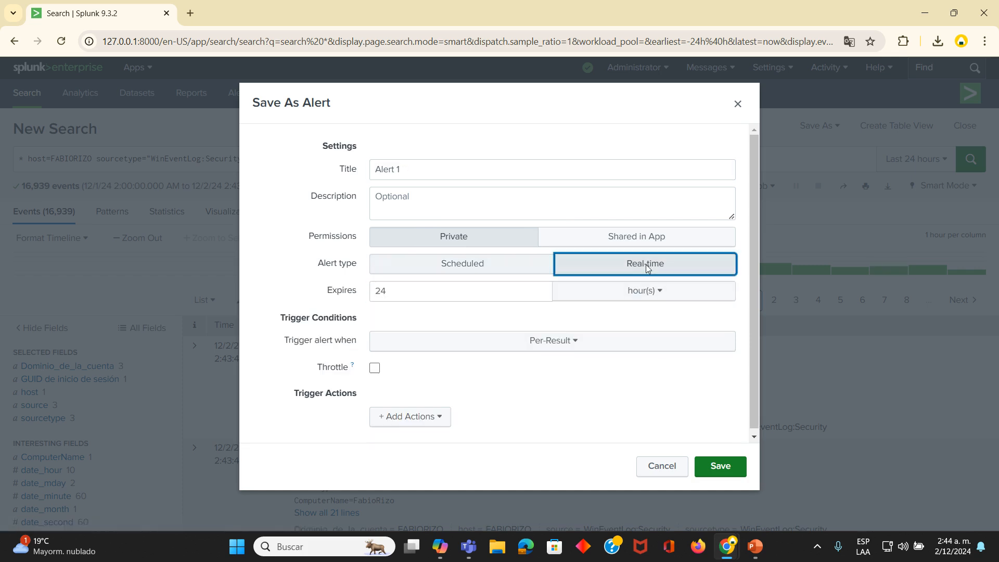
left_click(587, 291)
left_click(588, 291)
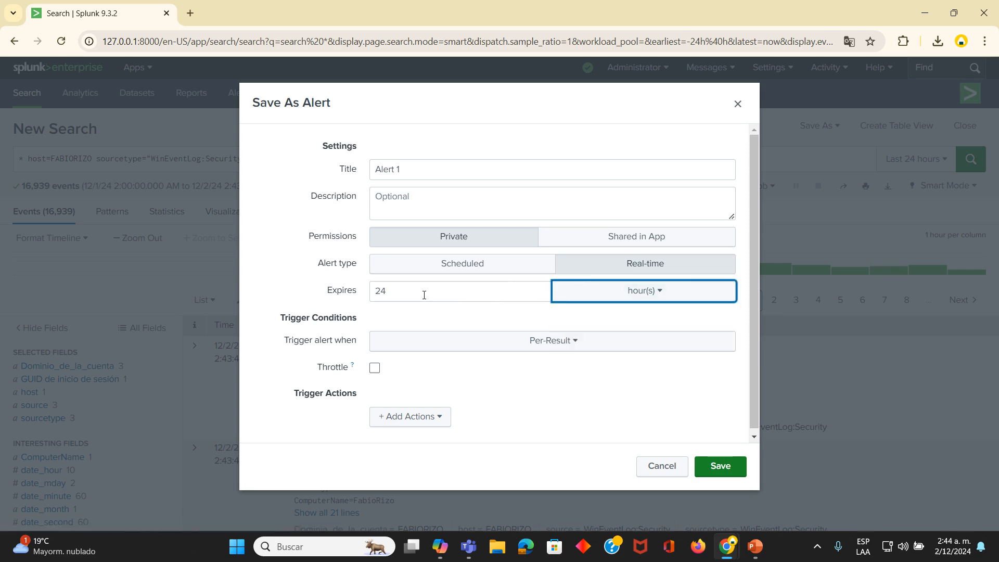
left_click(499, 345)
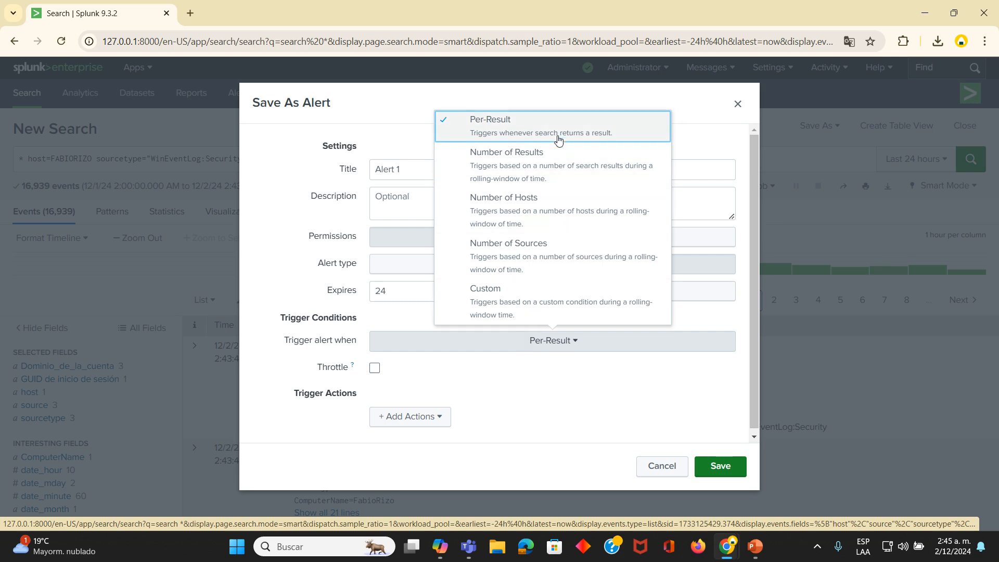
left_click(591, 124)
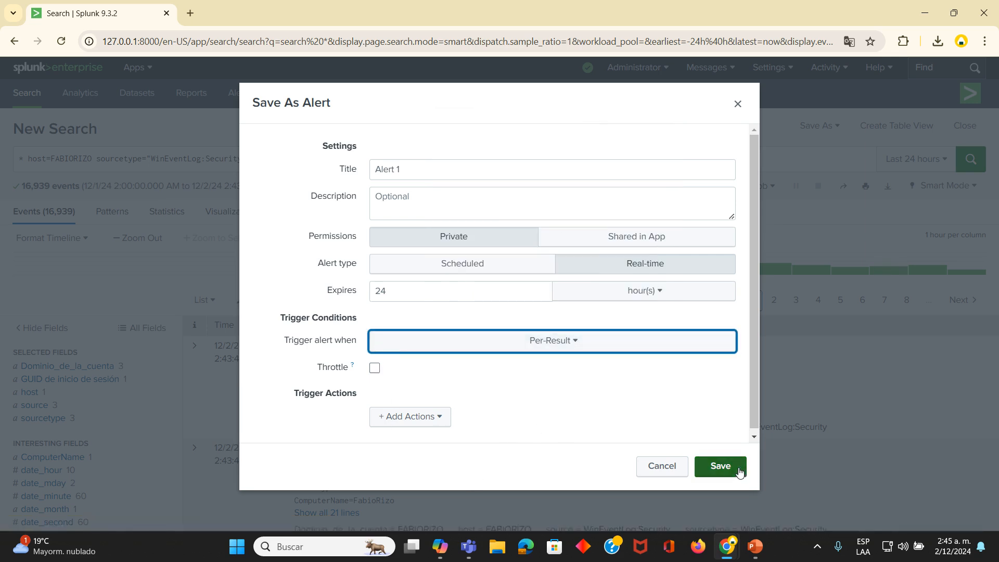
- Add a Send email trigger action, look through its recipient, message and attachment options, and cancel the alert
left_click(411, 419)
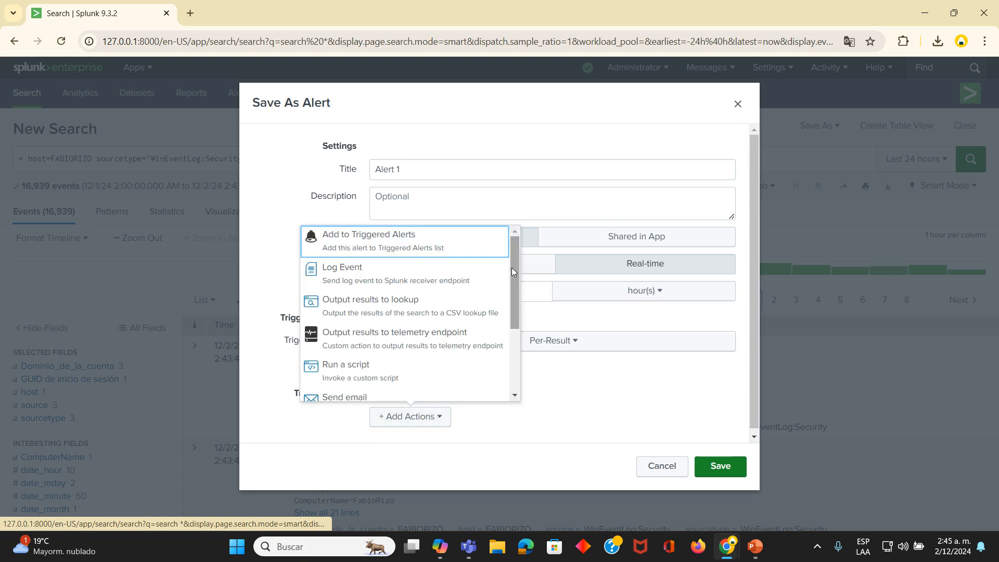
left_click_drag(514, 267, 512, 309)
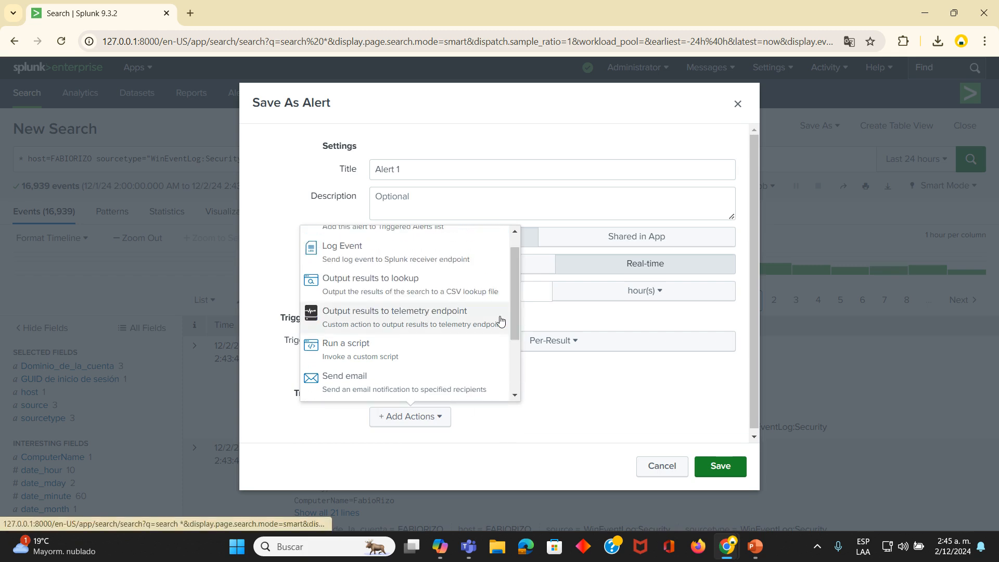
left_click(348, 381)
scroll(349, 383, "down", 5)
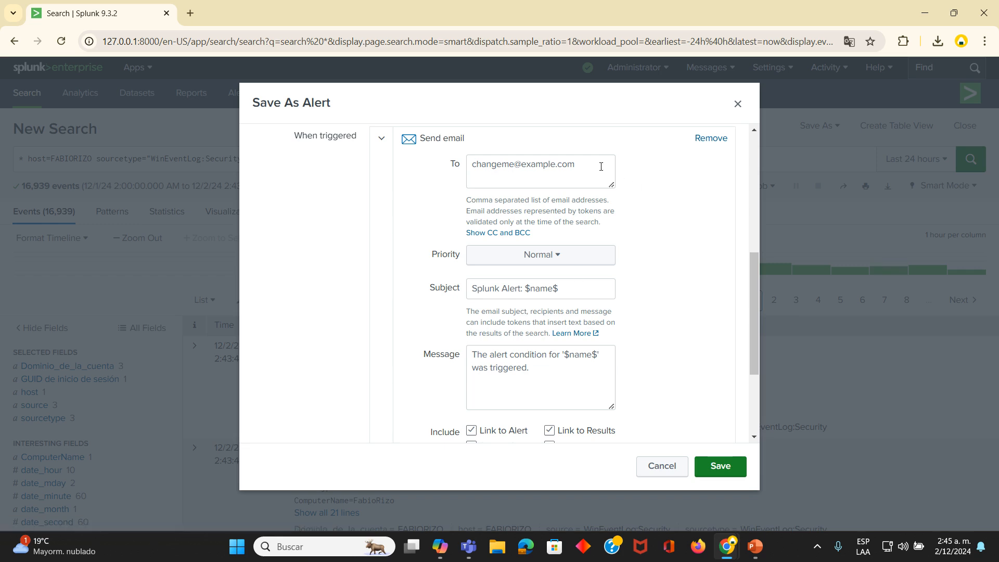
left_click_drag(576, 168, 498, 165)
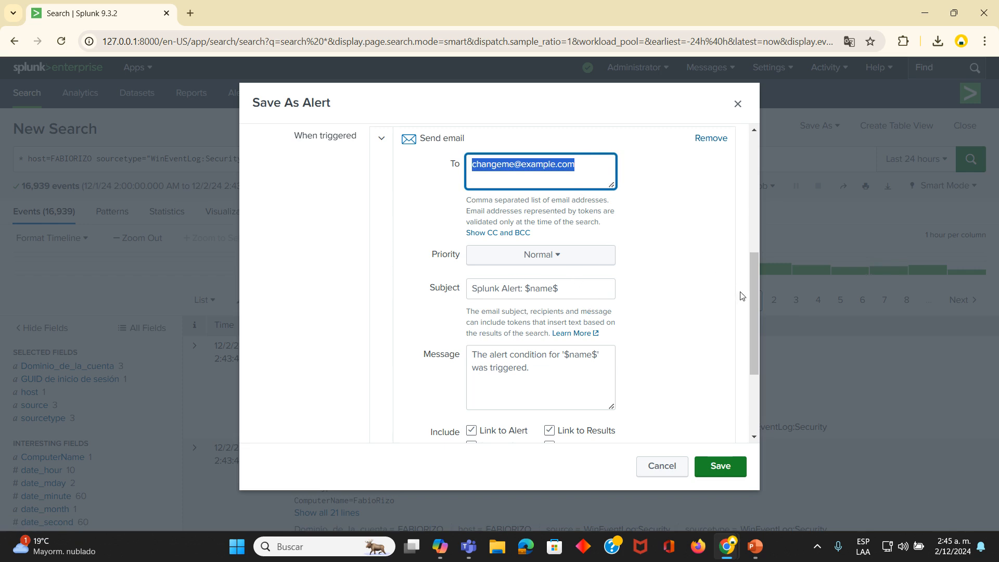
left_click_drag(748, 304, 743, 354)
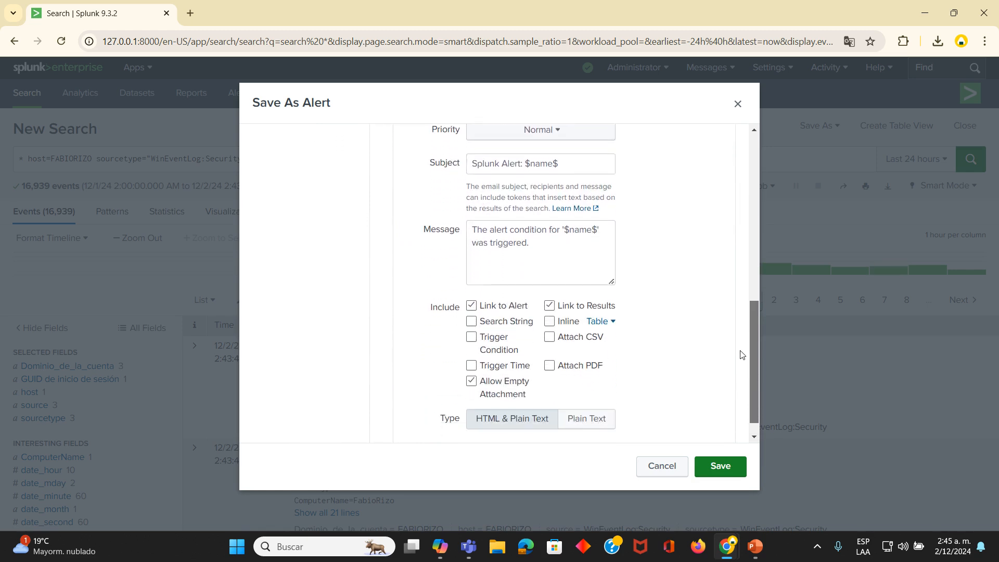
left_click_drag(742, 354, 742, 365)
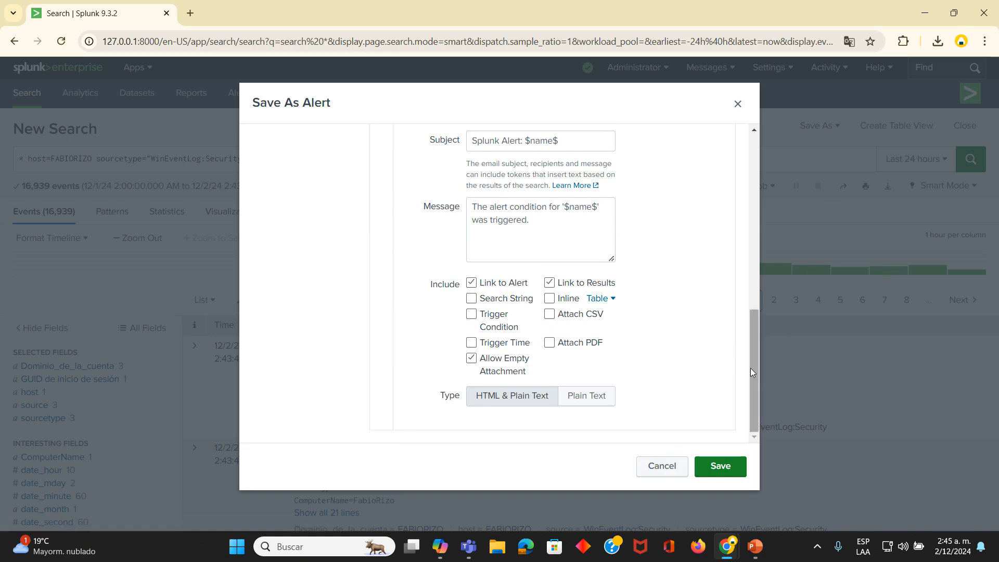
left_click_drag(750, 368, 743, 203)
left_click(660, 465)
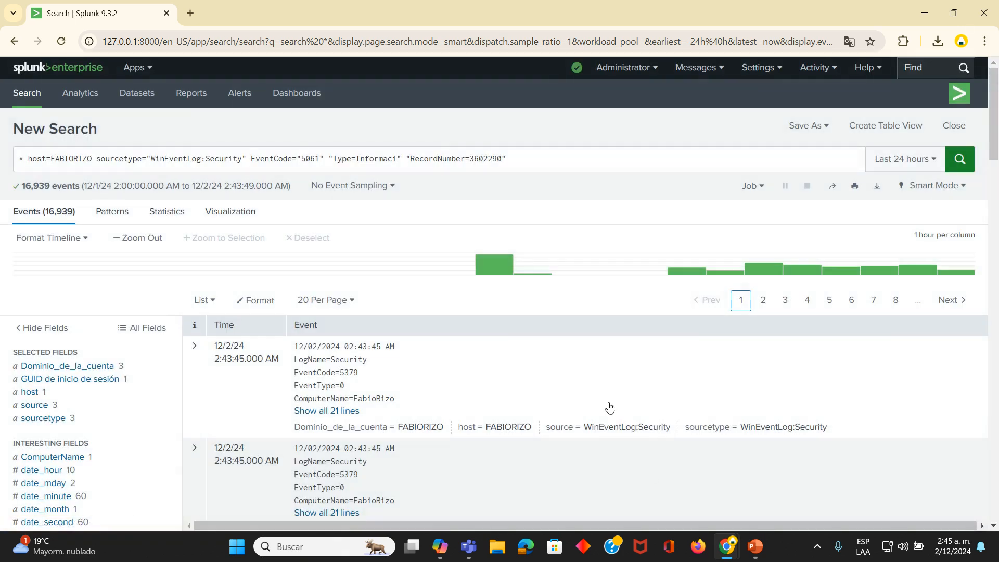
- Create a dashboard titled "New" with Dashboard Studio in the Grid layout
left_click(294, 96)
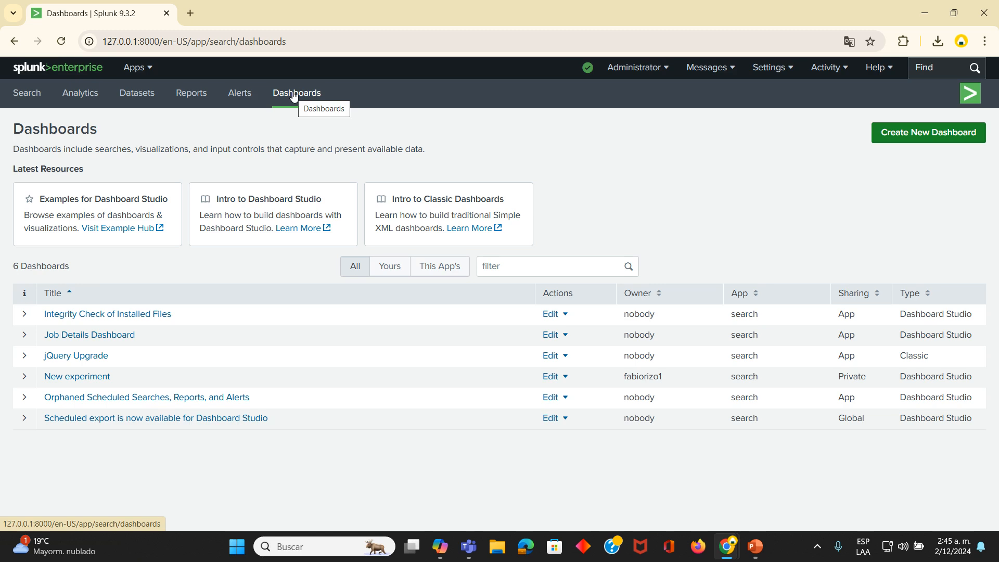
left_click(897, 131)
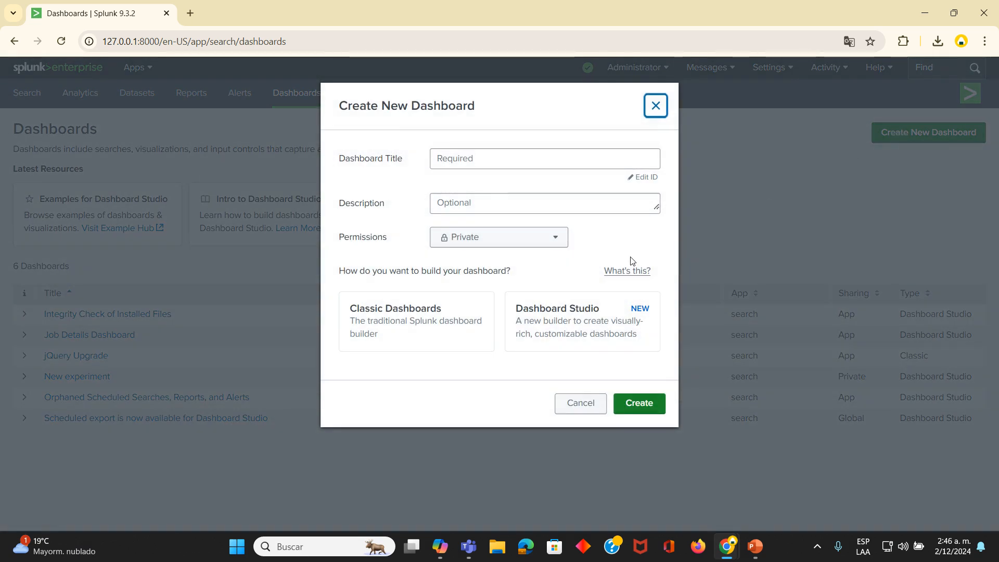
left_click(506, 156)
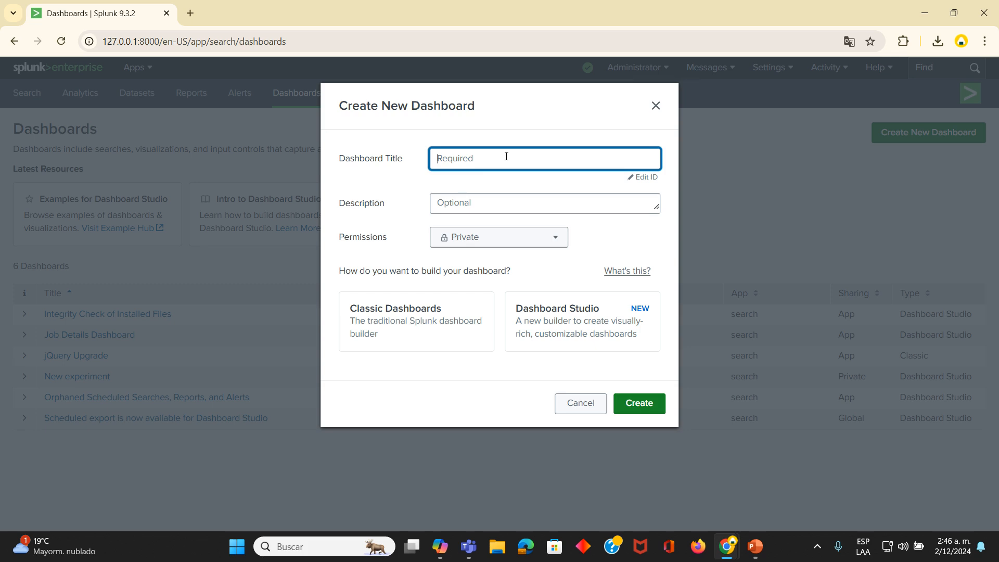
type("New")
left_click(581, 323)
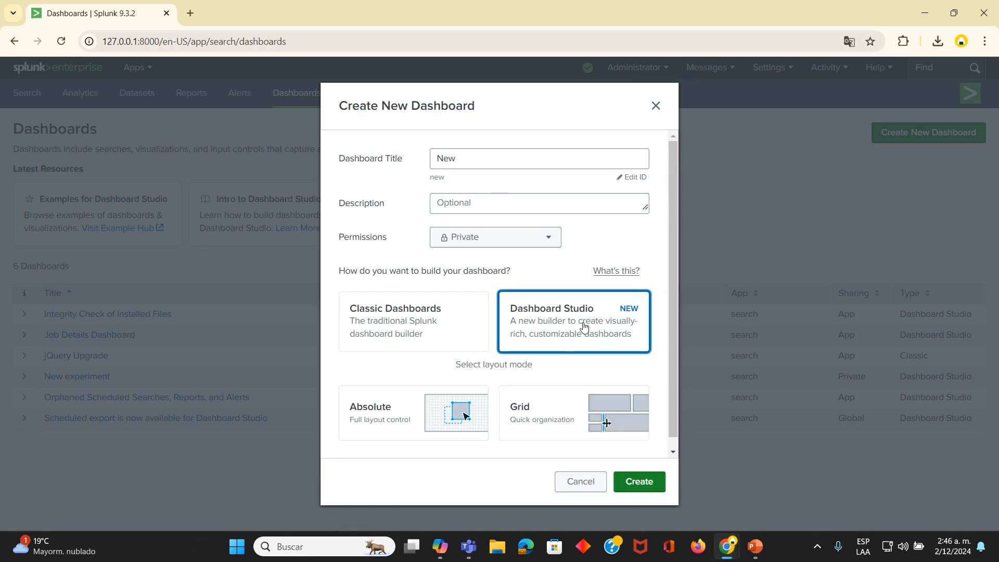
left_click(566, 427)
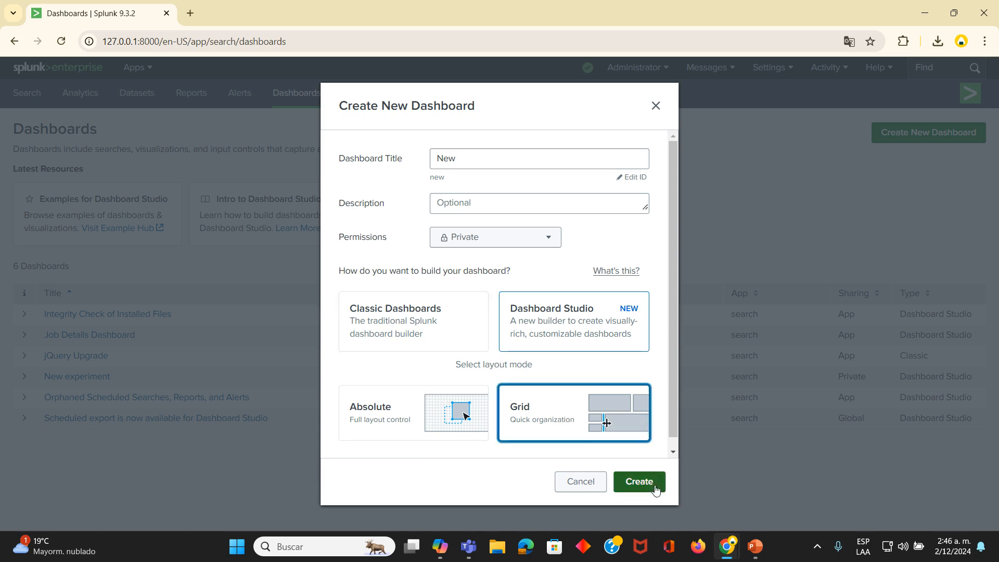
left_click(639, 481)
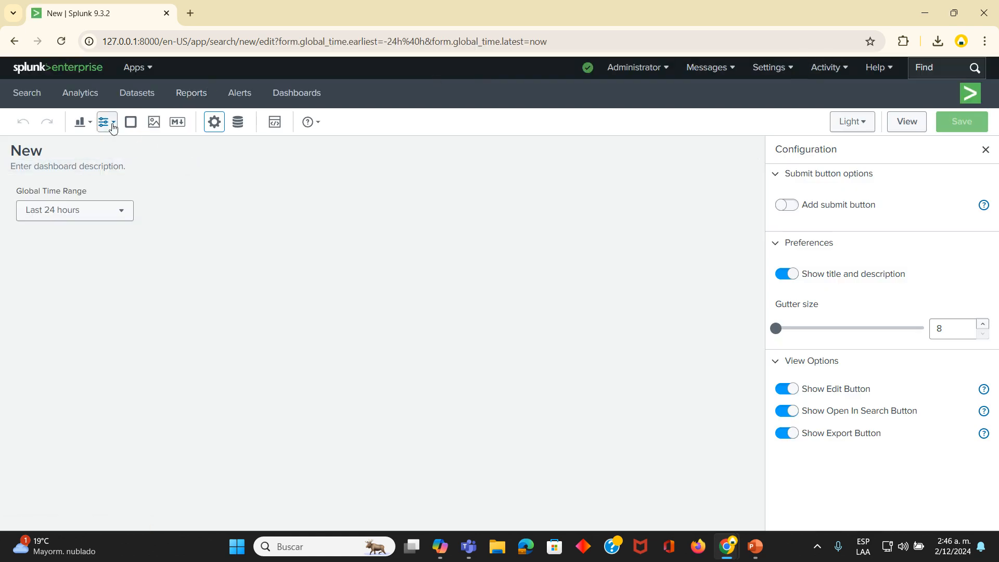
- Add a table to the dashboard, fed by a new search using the copied query for EventCode 5061 and RecordNumber 3602290
left_click(82, 122)
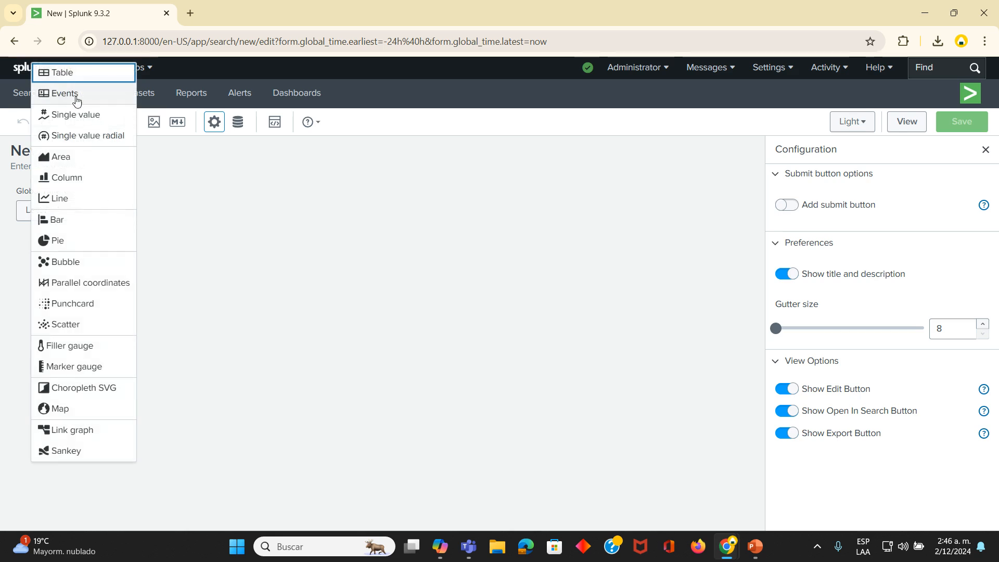
left_click(100, 71)
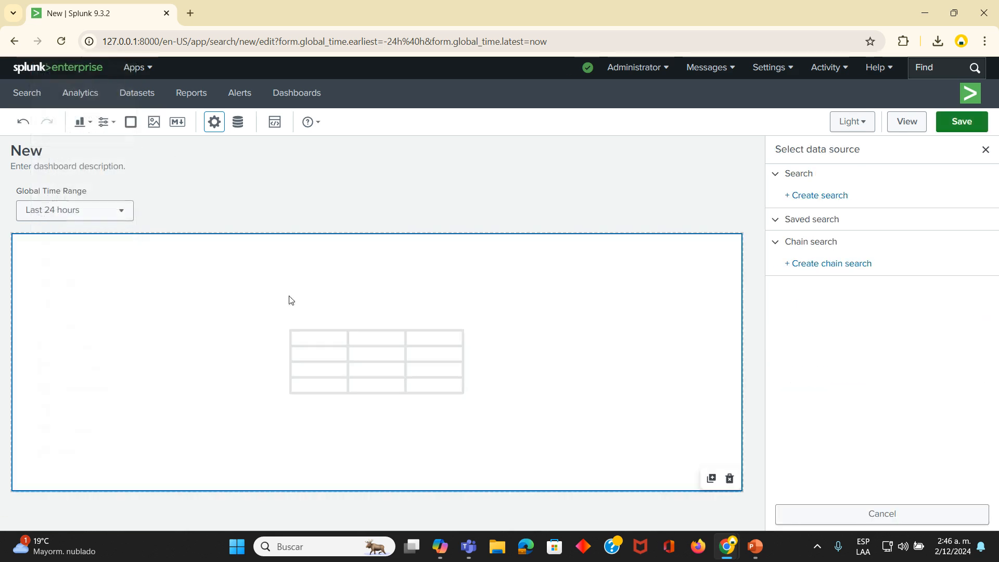
left_click(802, 196)
type("* host=FABIORIZO sourcetype=\"WinEventLog:Security\" EventCode=\"5061\" \"Type=Informaci\" \"RecordNumber=3602290\"")
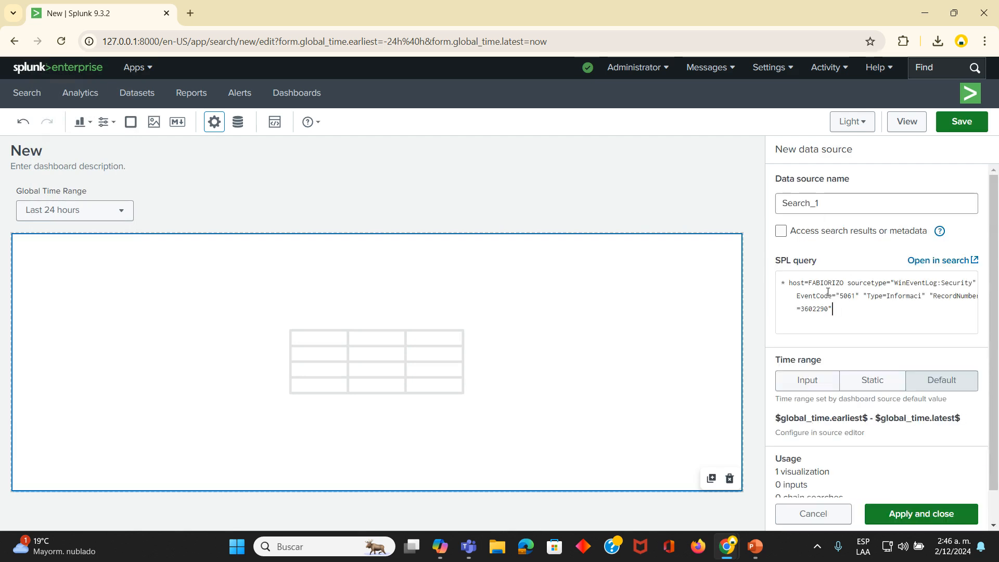
left_click(900, 515)
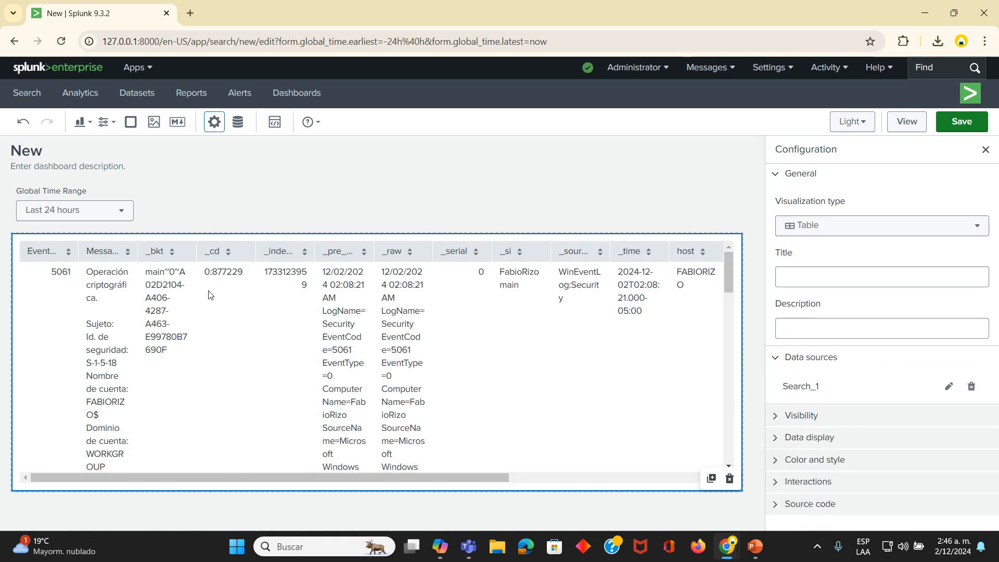
left_click_drag(408, 477, 134, 95)
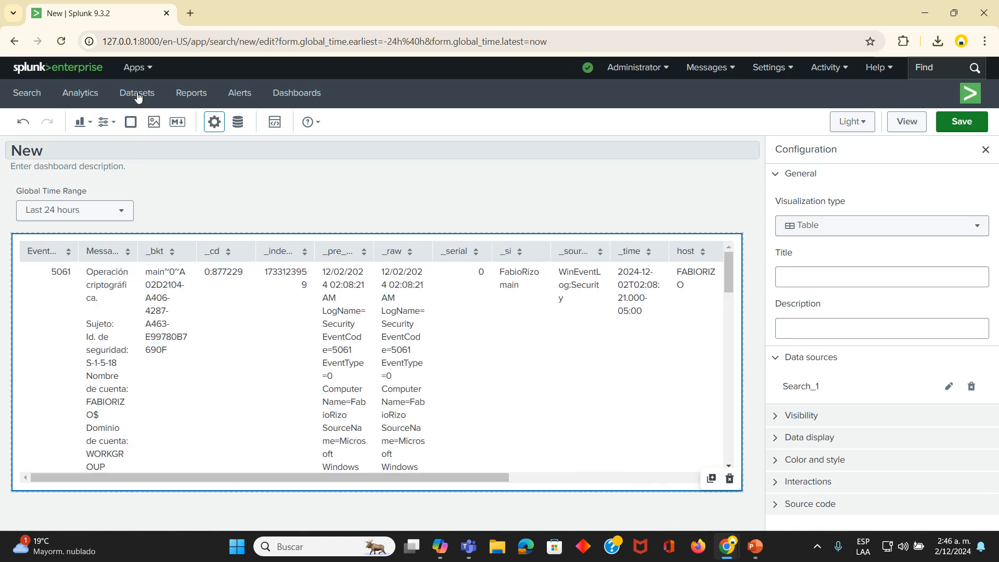
- Add a column chart below the table, with the same EventCode 5061 query as a second new search
left_click(85, 122)
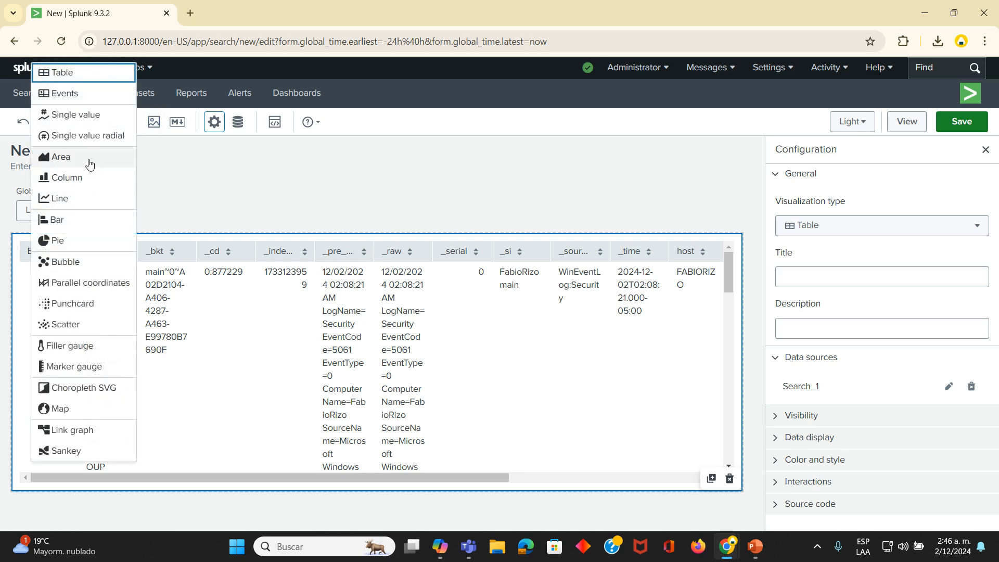
left_click(89, 178)
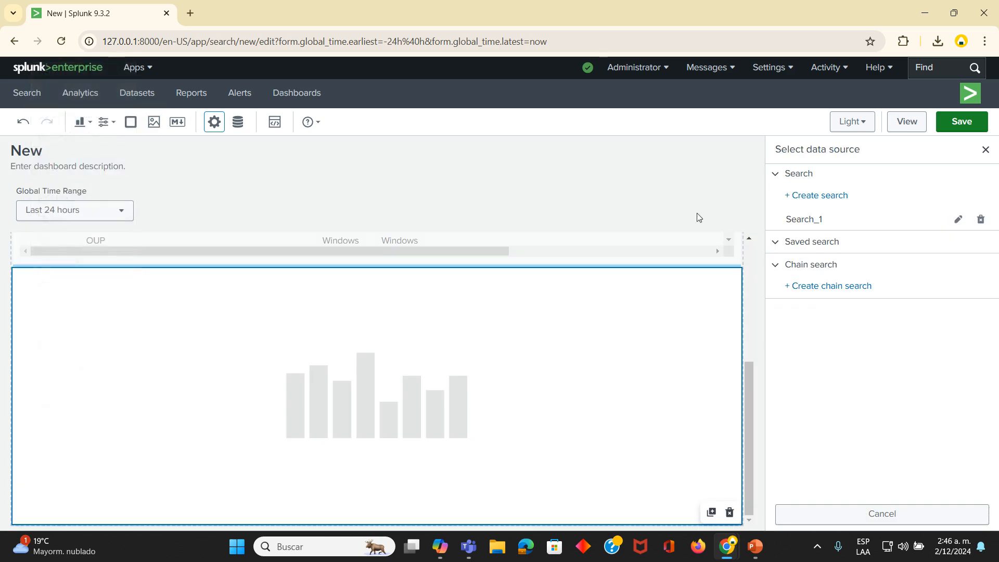
left_click(811, 196)
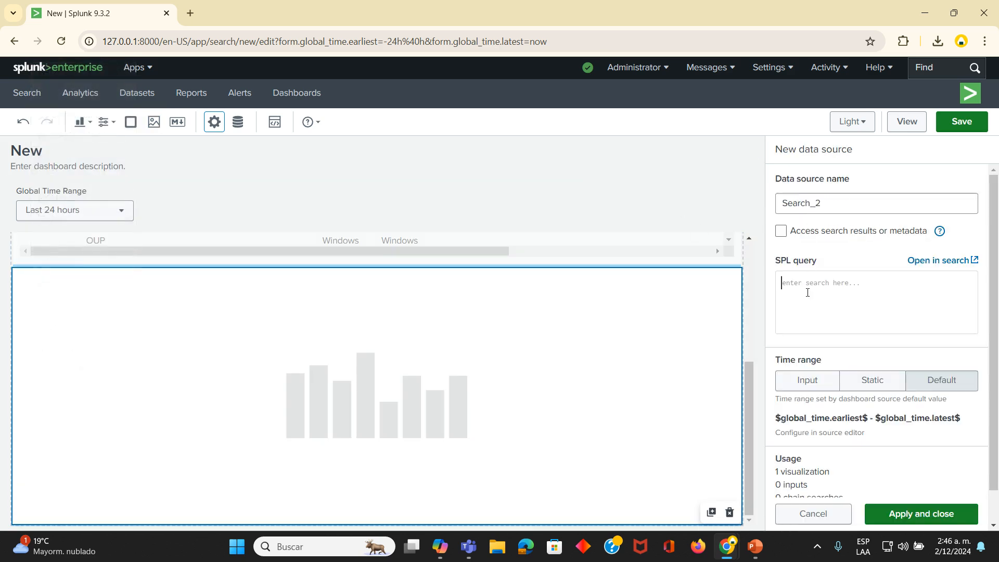
key("ctrl+v")
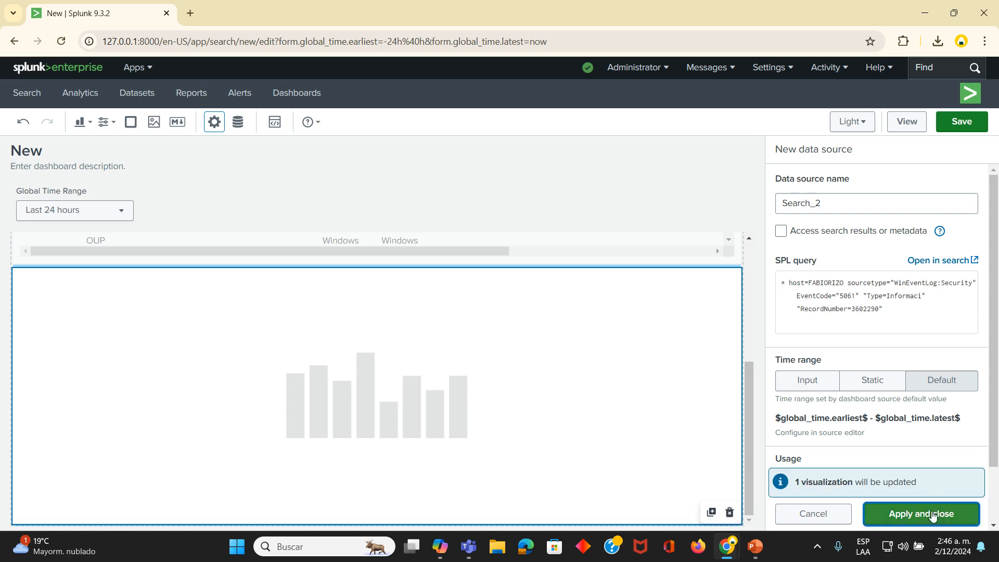
left_click(928, 514)
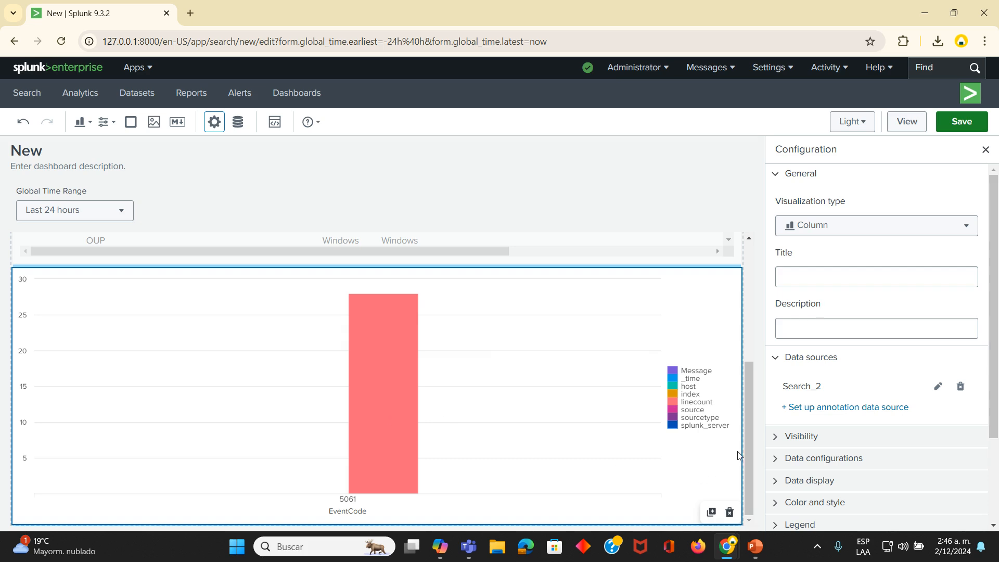
- Look over the column chart's configuration and save the dashboard
mouse_move(753, 441)
left_mouse_down()
mouse_move(747, 423)
mouse_move(741, 453)
left_mouse_up()
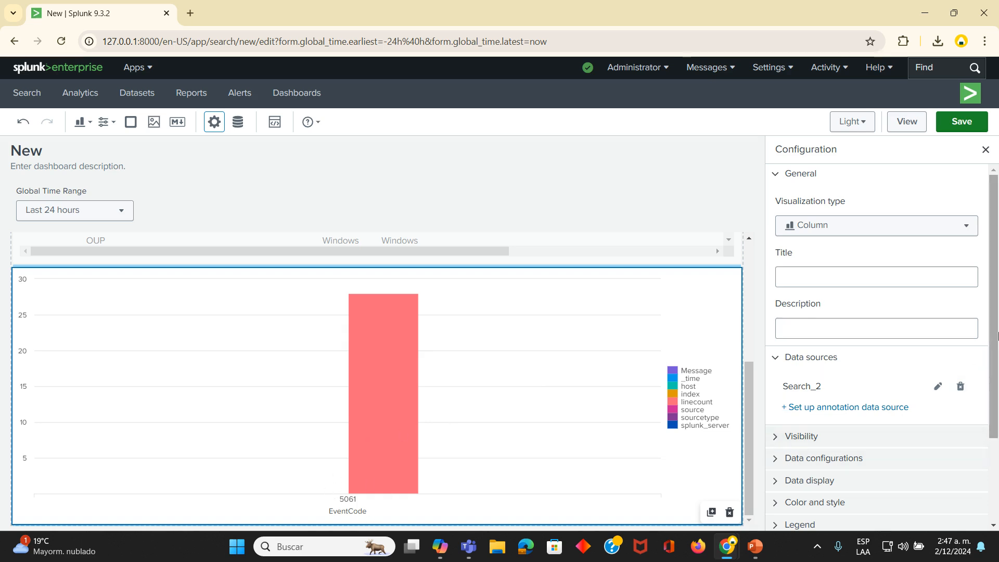
scroll(993, 302, "down", 1)
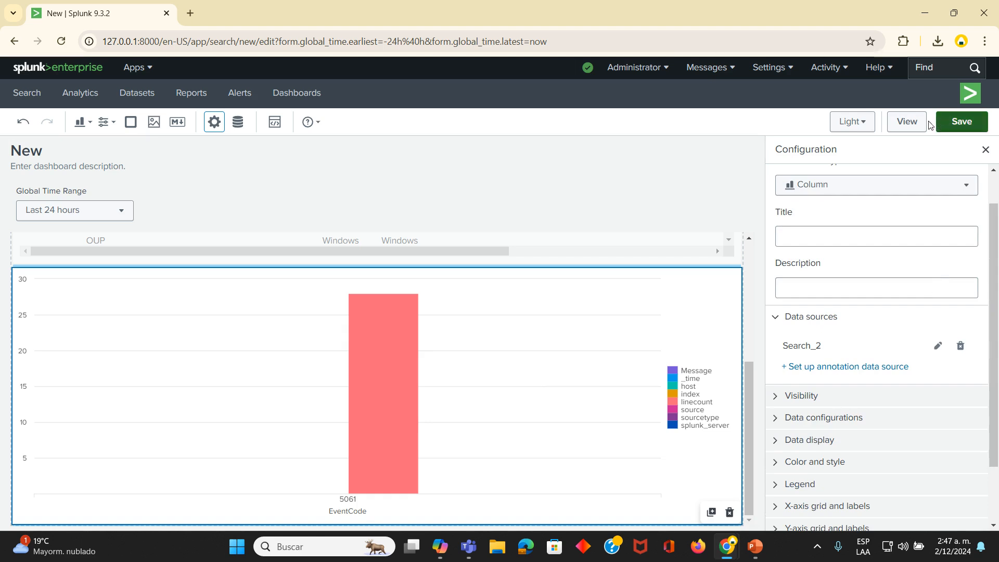
left_click(960, 121)
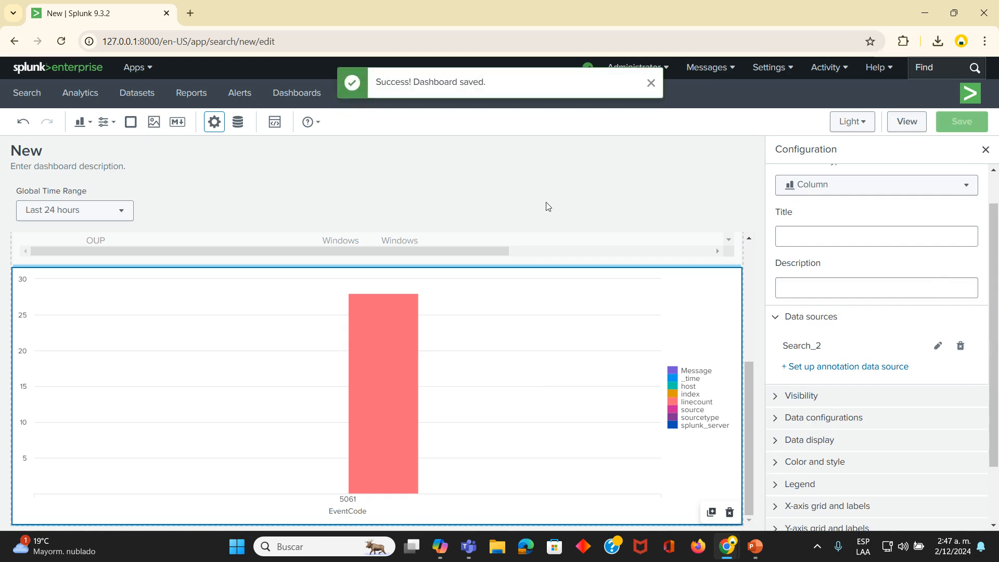
- Return to the dashboards list, show the details of New, and save its permissions with display for Owner
left_click(301, 98)
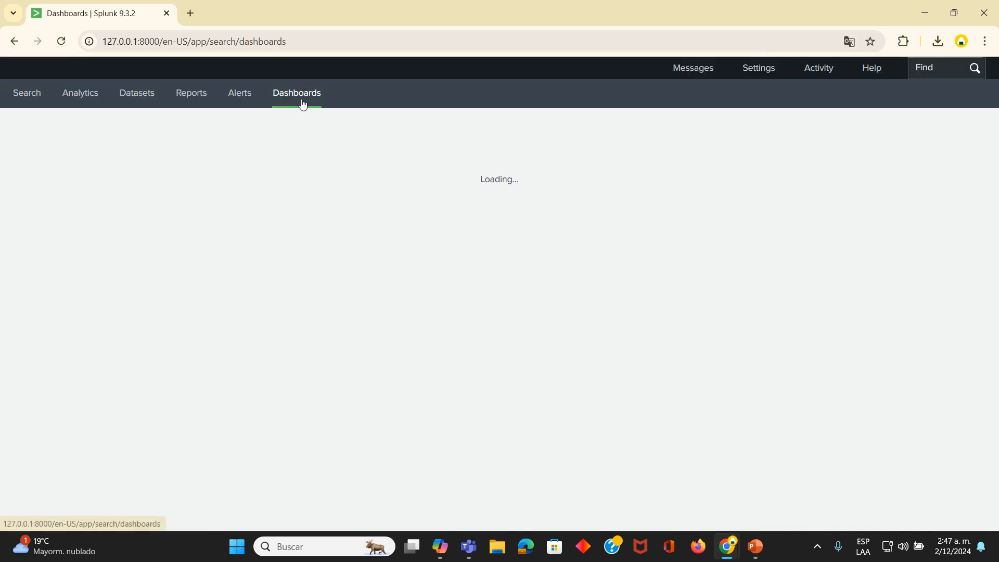
left_click(24, 379)
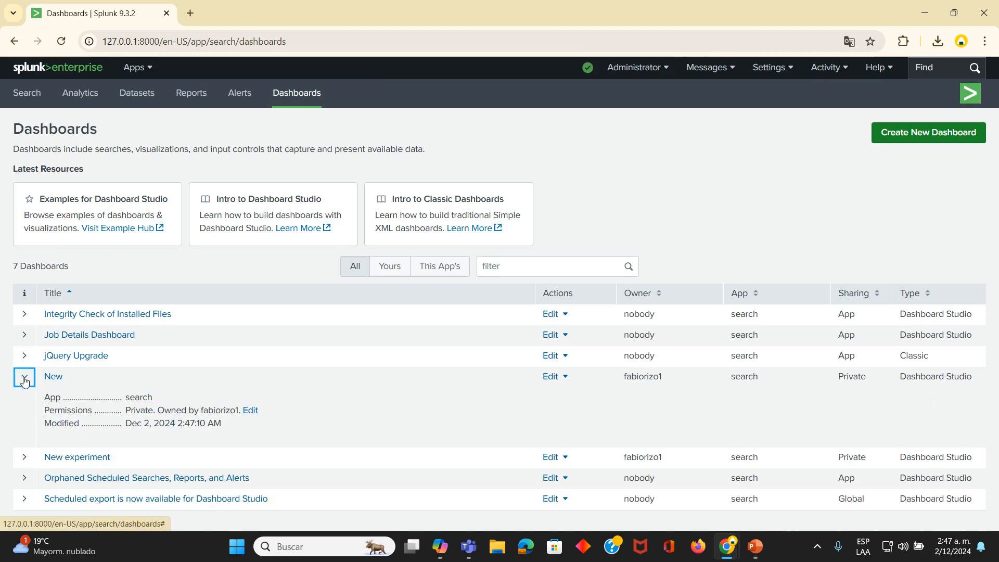
left_click(24, 381)
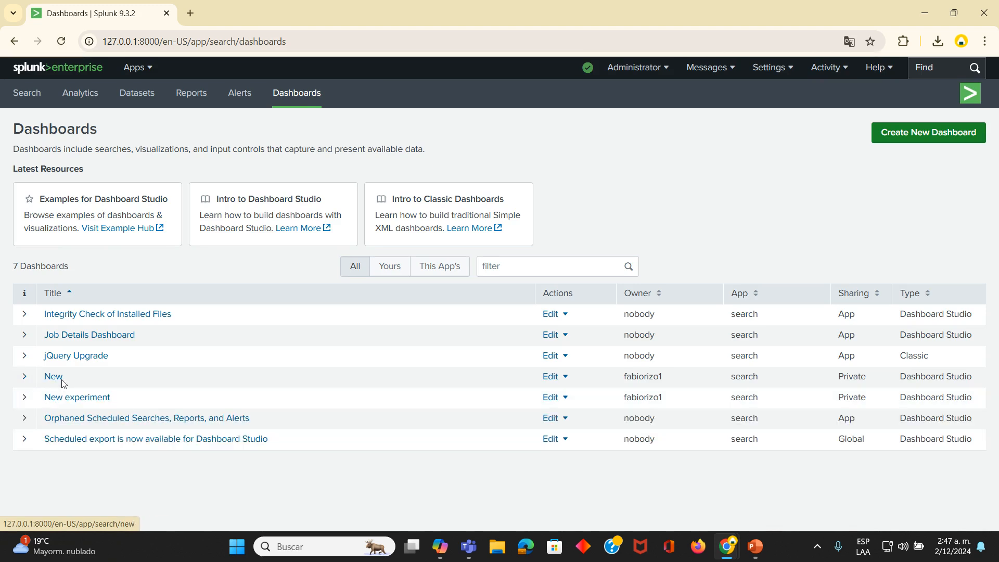
right_click(62, 383)
left_click(33, 383)
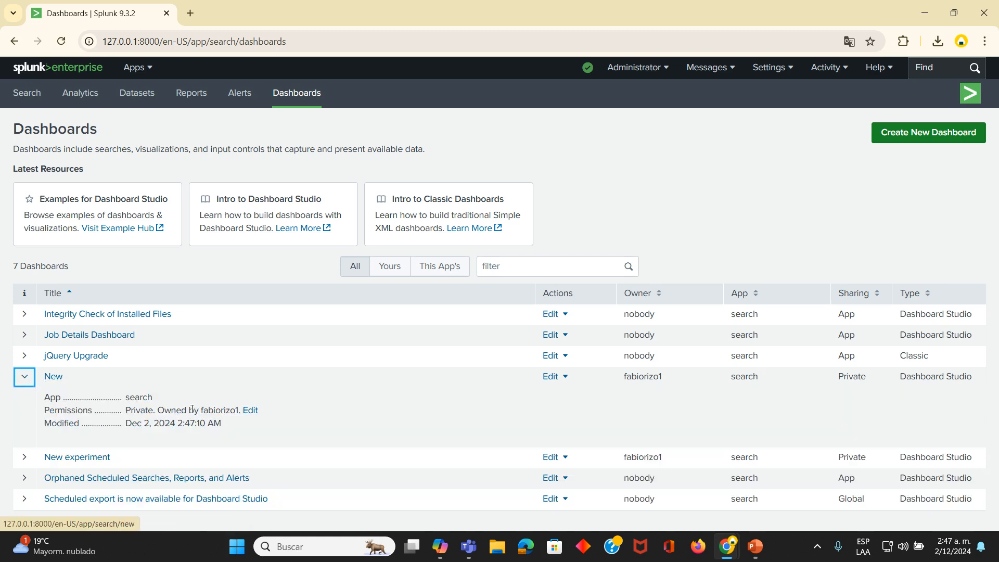
left_click(252, 411)
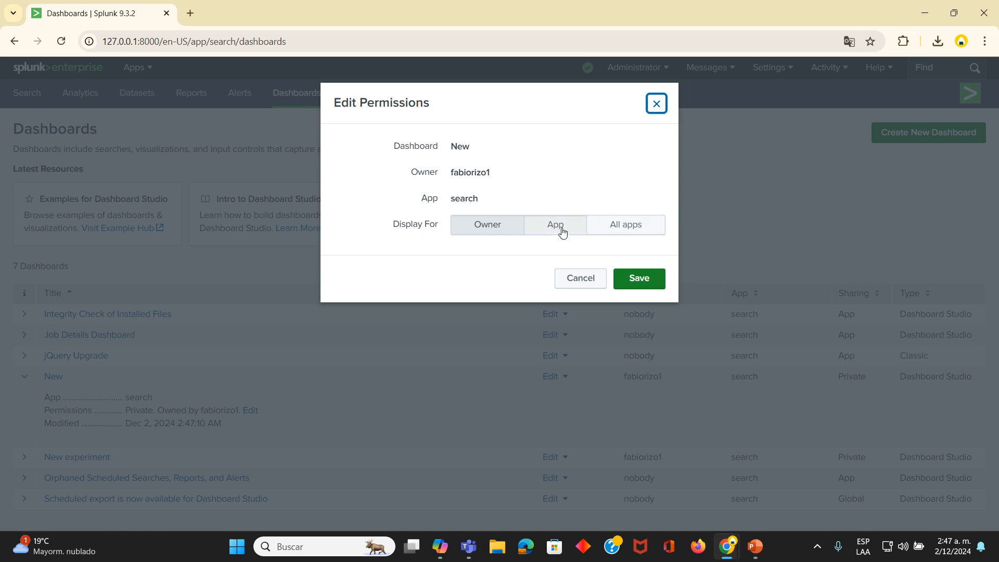
left_click(640, 279)
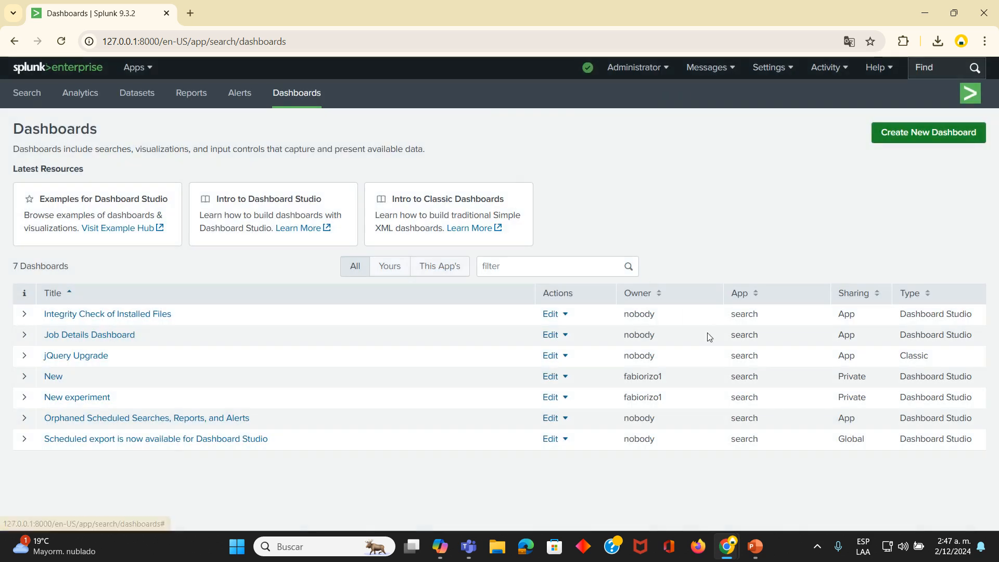
- Open the available edit actions for the New dashboard
left_click(557, 380)
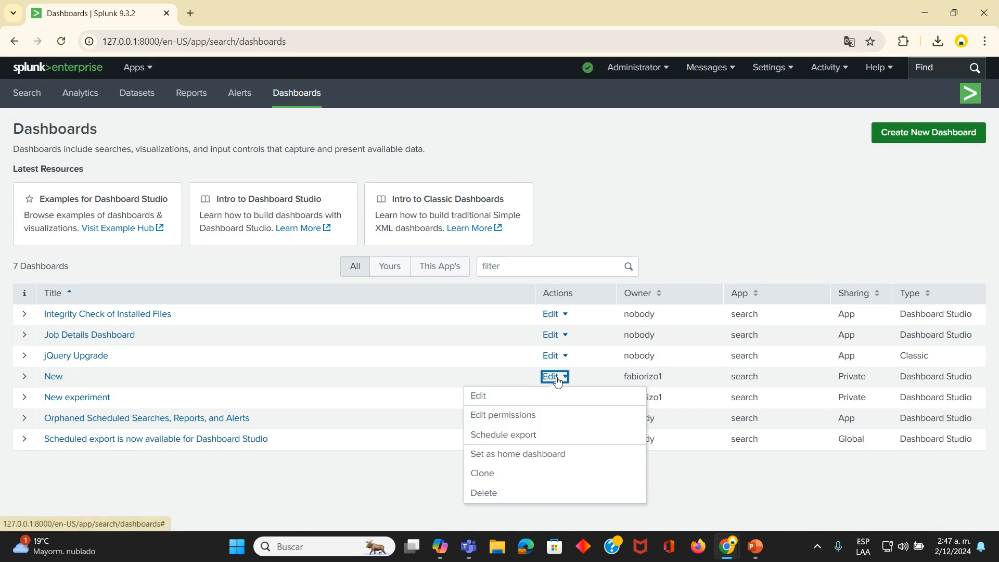